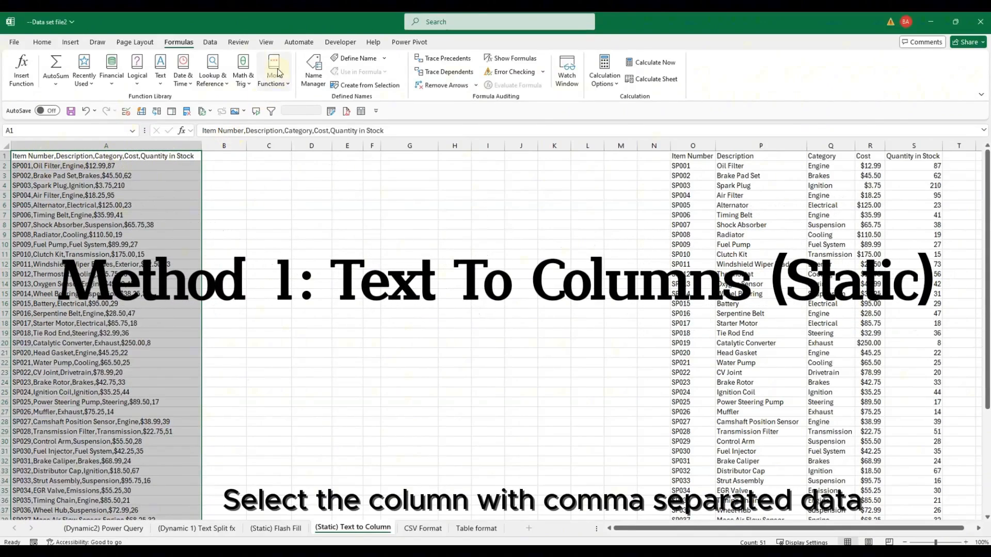
Step: Split column A's comma-delimited data with Text to Columns into destination C1 and autofit the widths of columns C to G
click(209, 42)
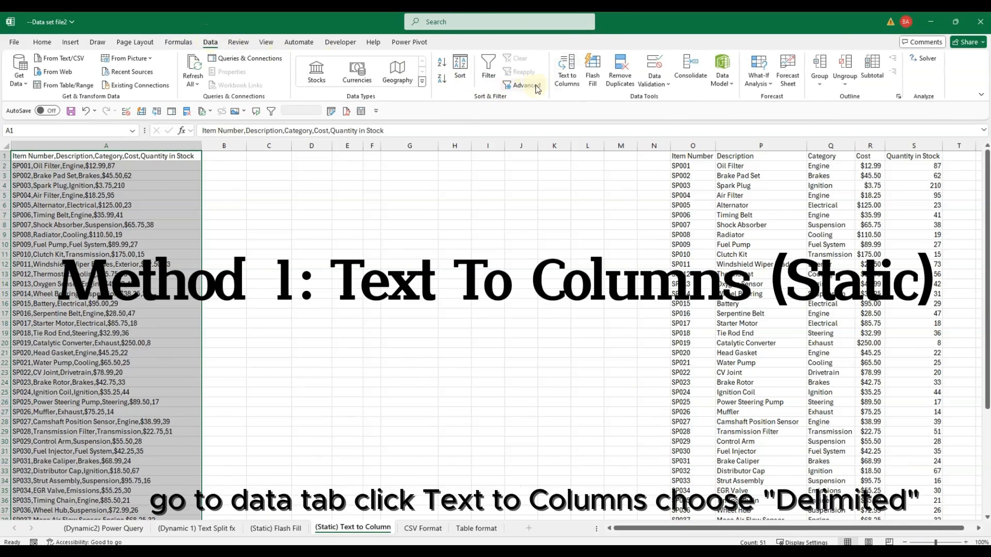
click(576, 81)
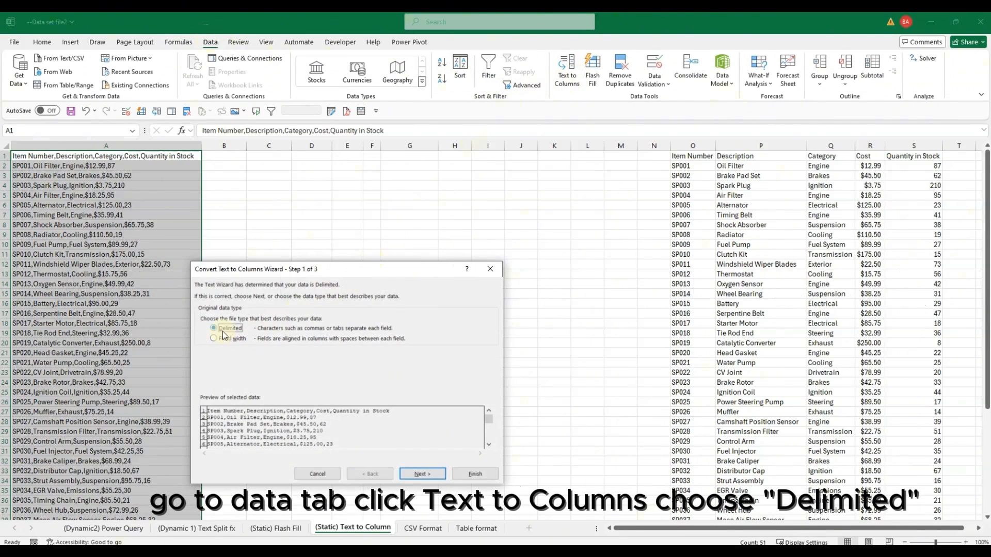
click(421, 473)
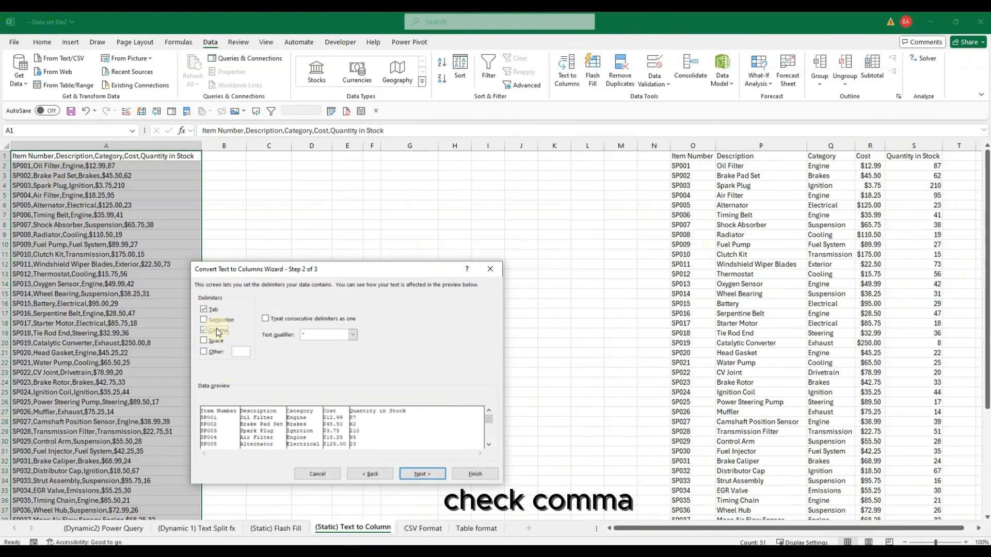
click(420, 475)
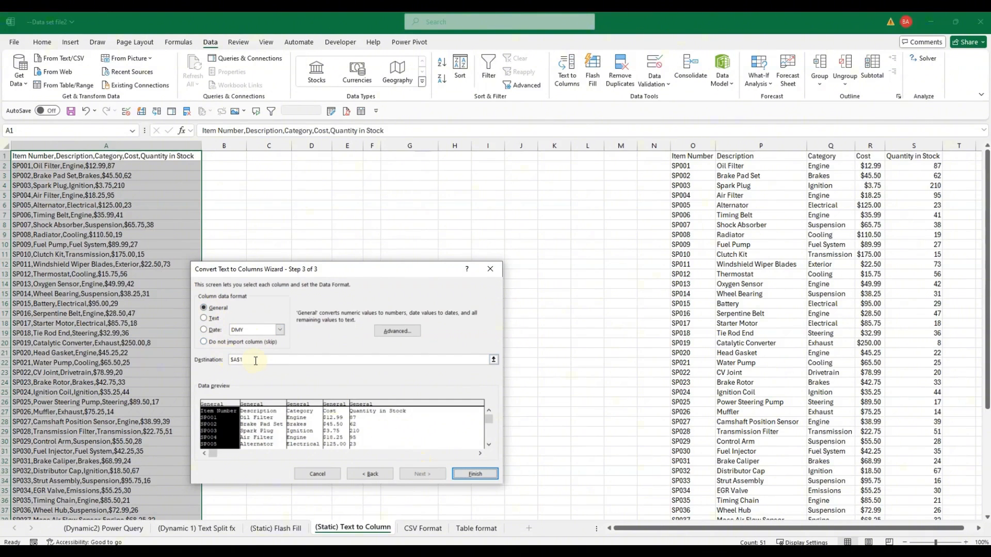
drag(250, 361, 215, 353)
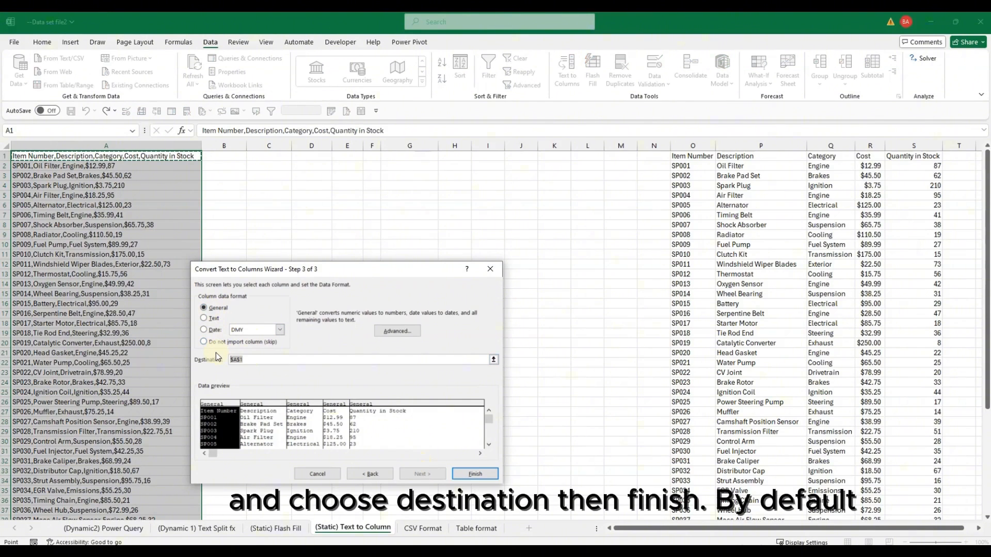
click(261, 156)
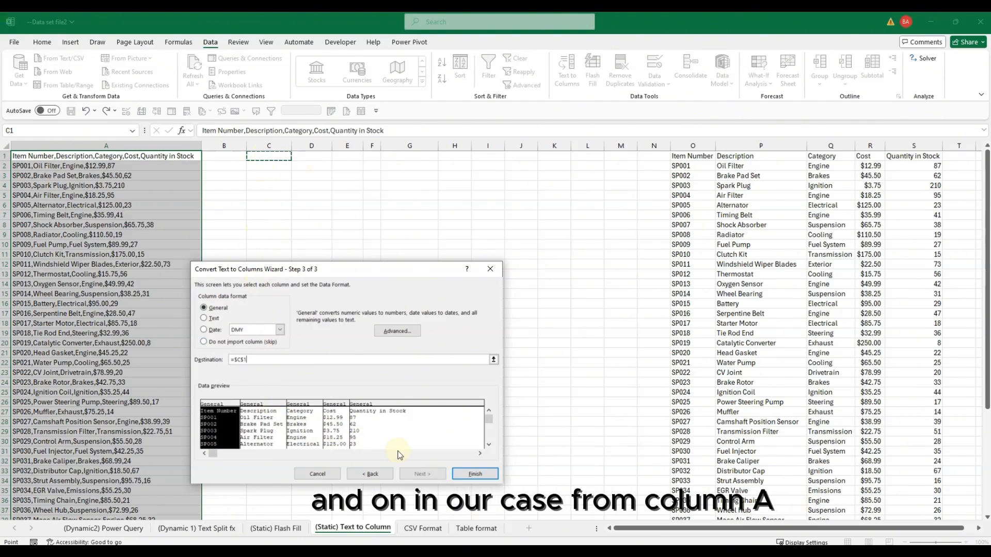
click(481, 473)
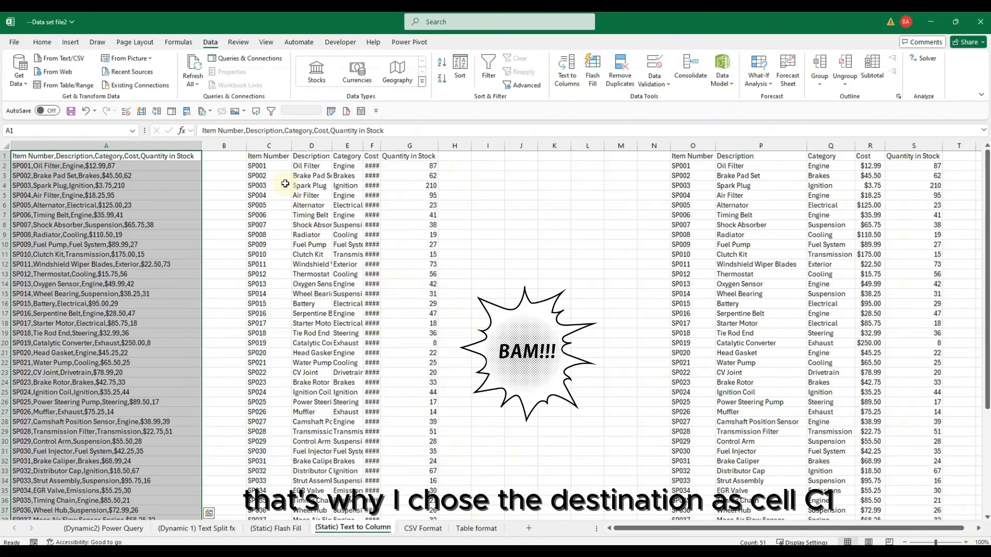
drag(269, 145, 430, 149)
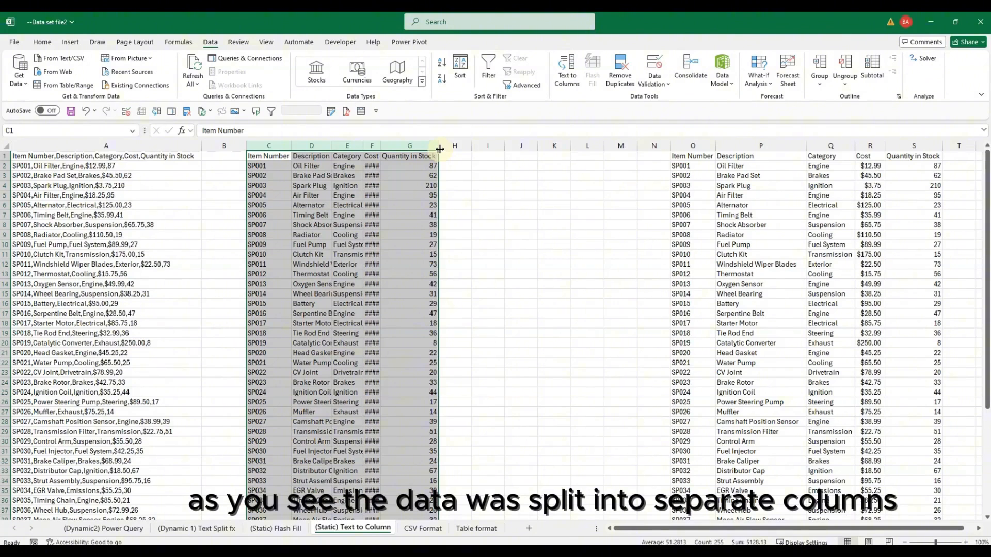
double_click(439, 149)
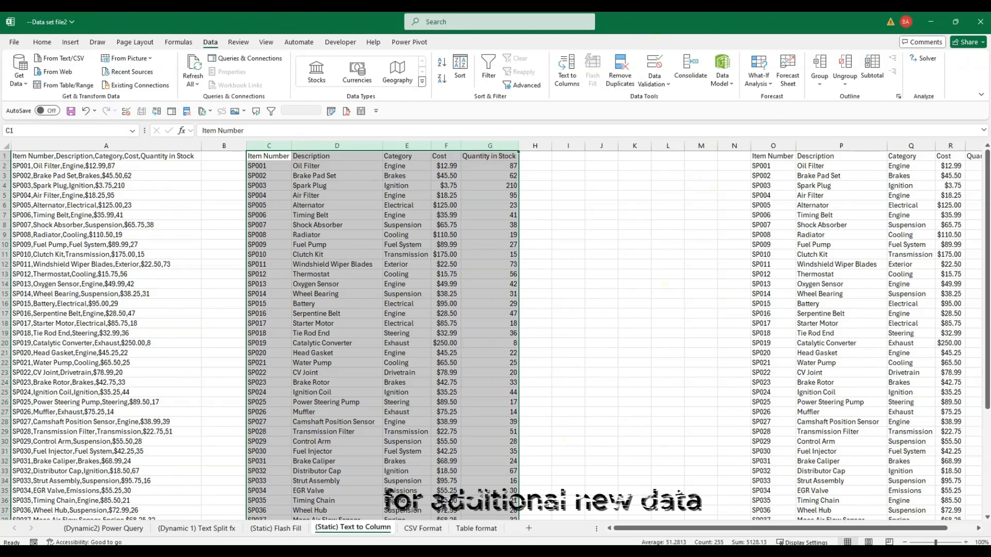
Step: On the (Static) Flash Fill sheet, enter the headers Item Number, Description, Category, Cost and Quantity in Stock in B1:F1
click(281, 527)
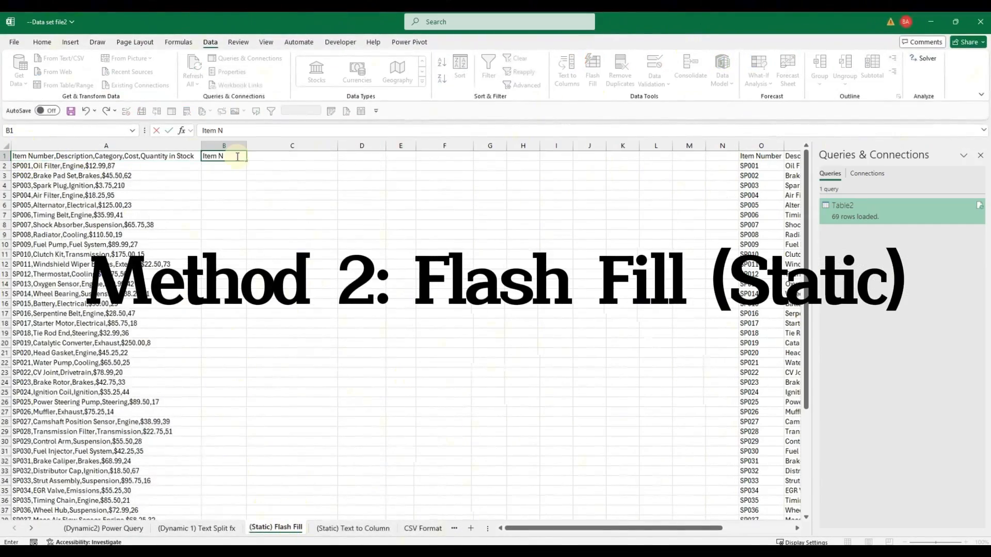
text(Descr)
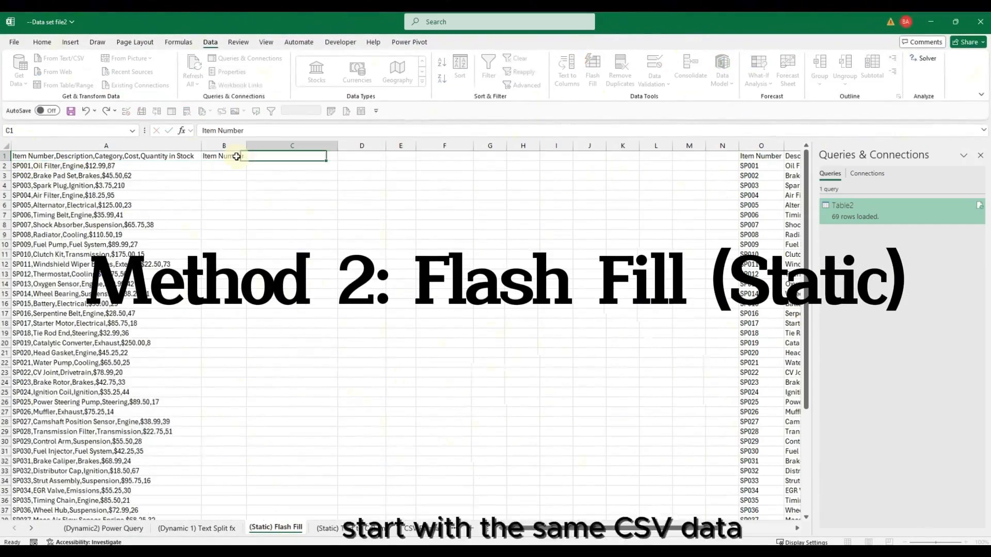
text(iption)
key(Tab)
text(Category)
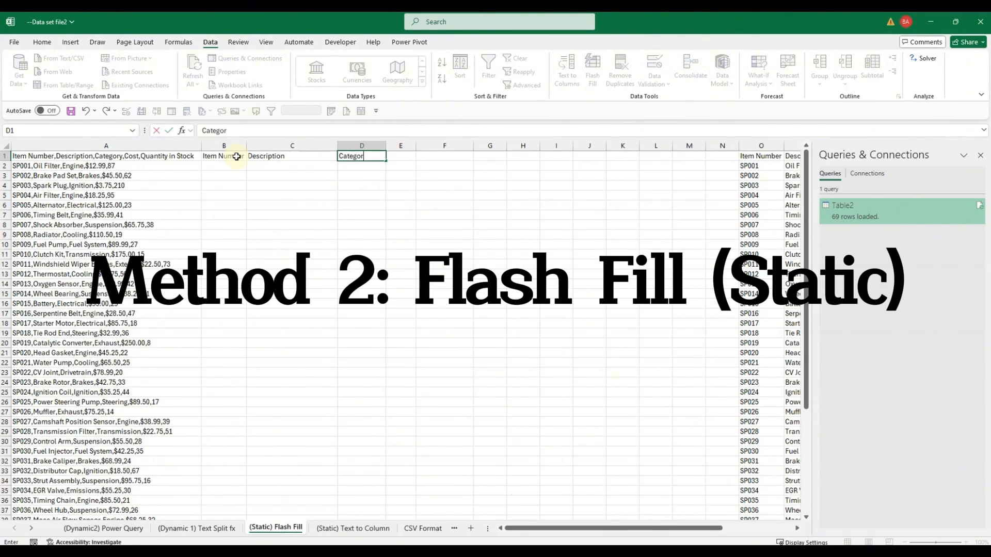
key(Tab)
text(Cost)
key(Tab)
text(Quantity in Stock)
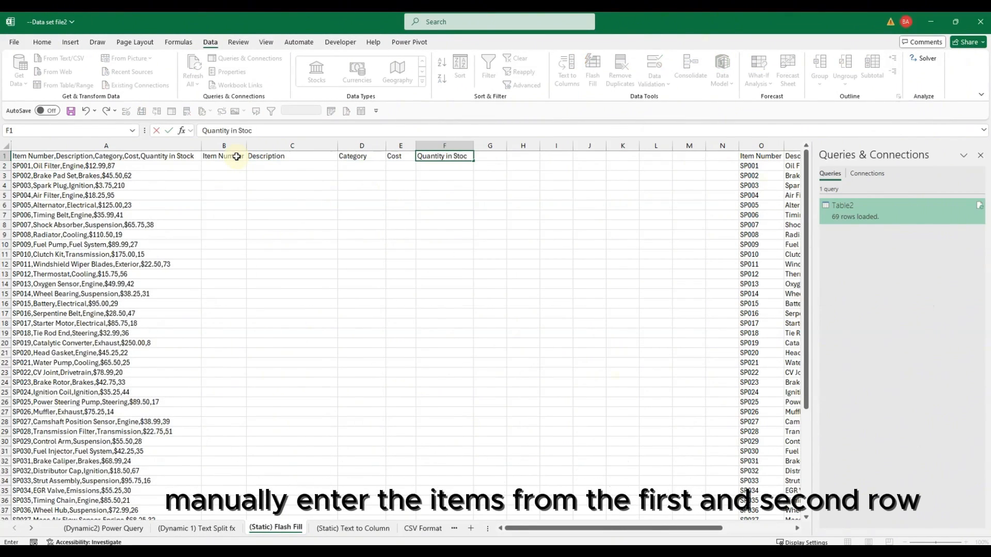
key(Return)
Step: Fill the first data row, B2:F2, with SP001, Oil Filter, Engine, $12.99 and 87
text(SP001)
key(Tab)
text(Oil Filter)
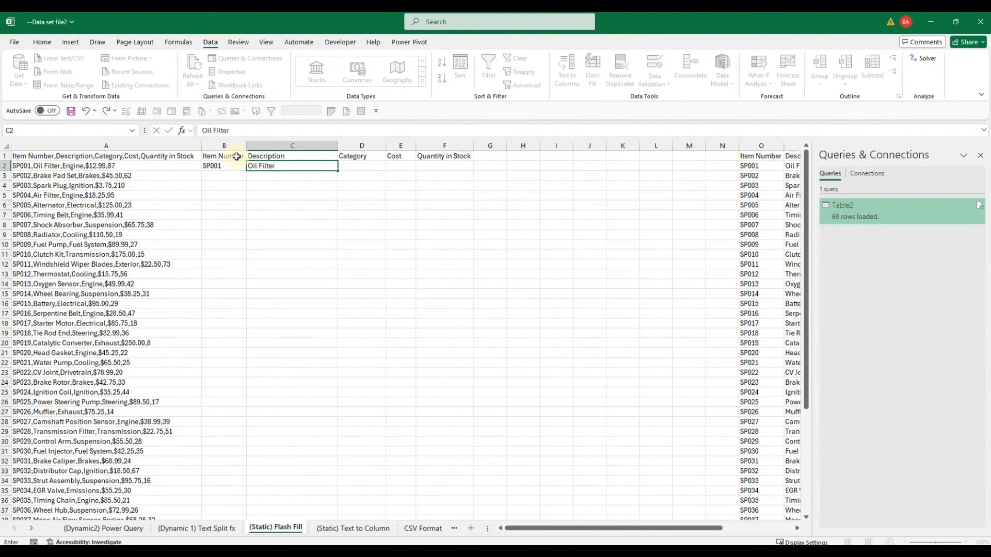
key(Tab)
text(Engine)
key(Tab)
text($12.99)
key(Tab)
text(87)
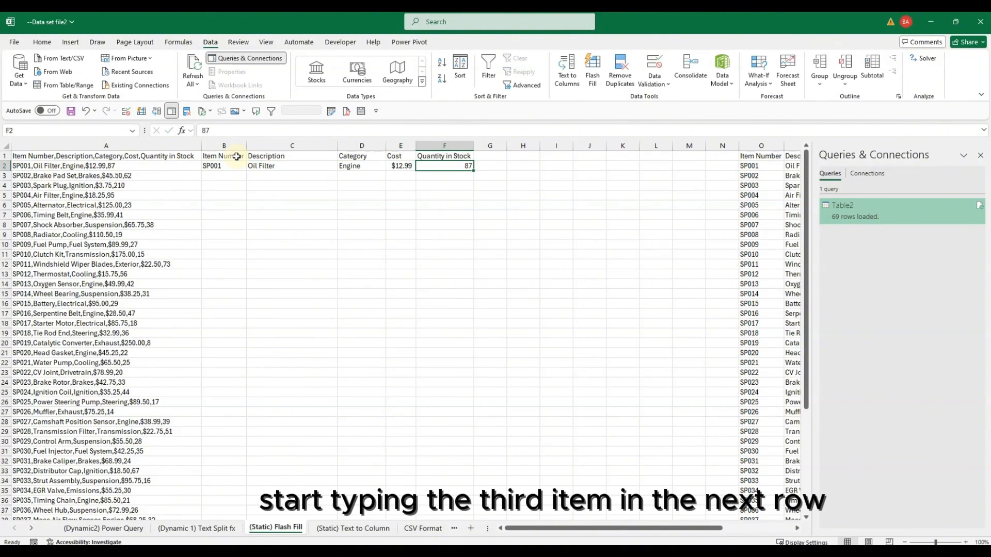
key(Return)
Step: Enter SP002 and SP003 below SP001 and accept the Flash Fill suggestion for the Item Number column
text(SP002)
key(Return)
text(SP003)
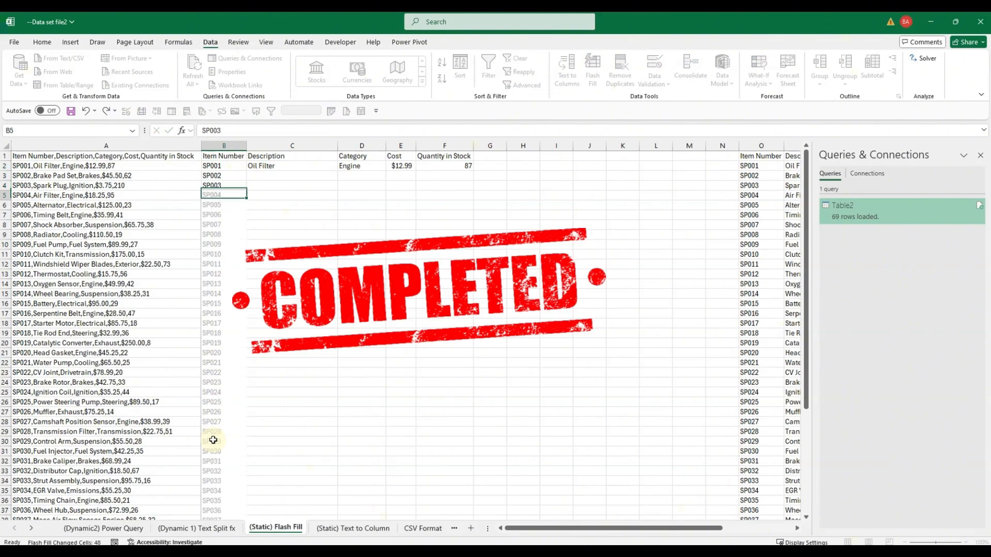
key(Return)
Step: Enter Brake Pad Set in C3 and fill the rest of the Description column with Flash Fill
key(Up)
key(Up)
key(Right)
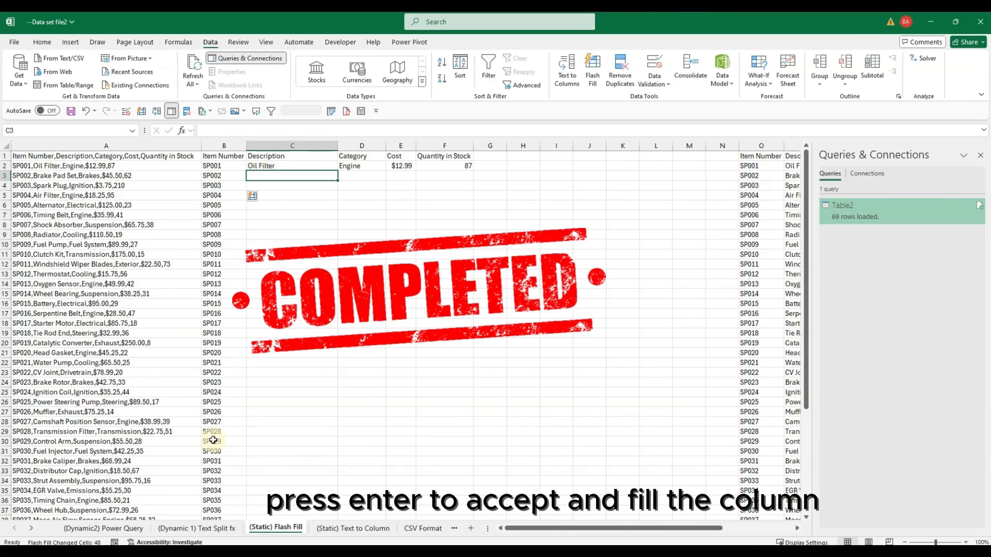
text(Brake)
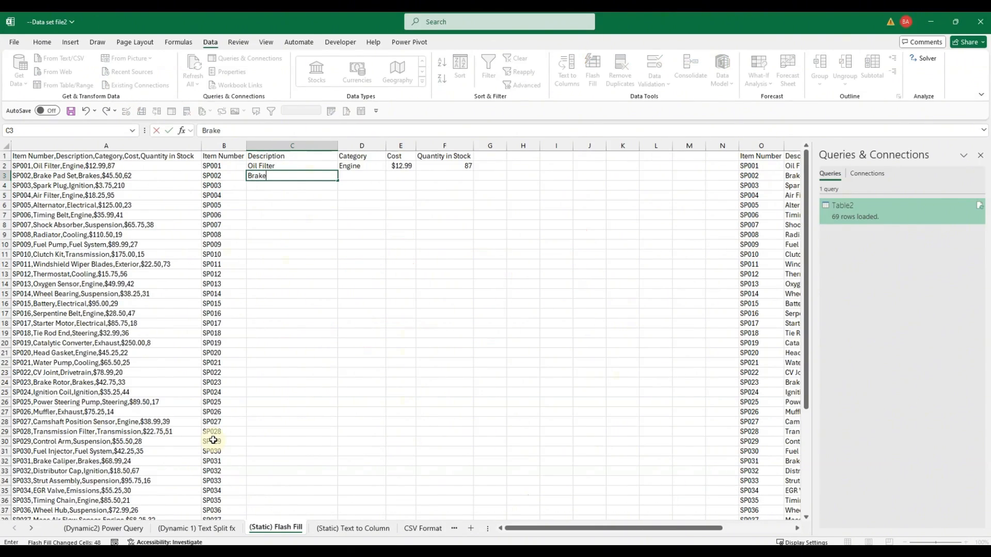
text( PA)
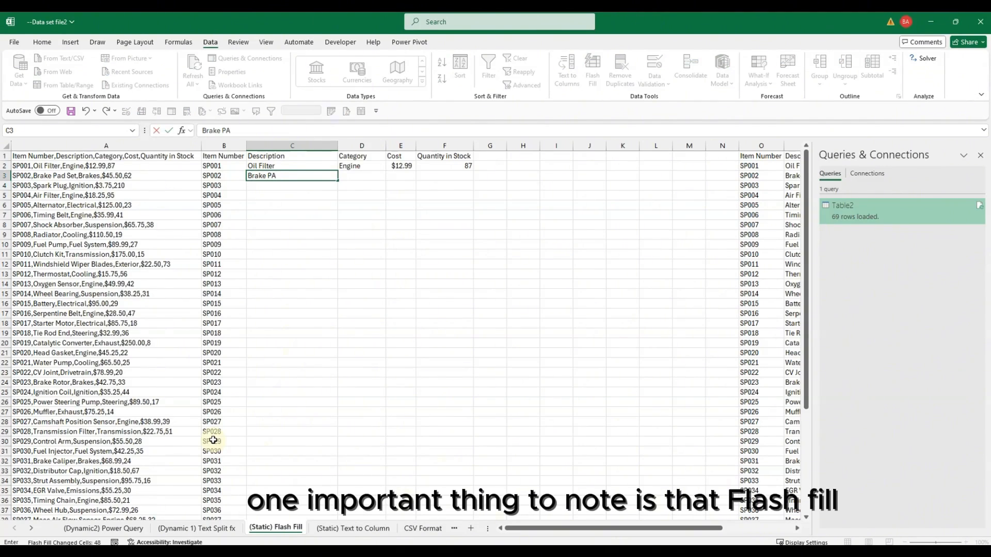
text(d Set)
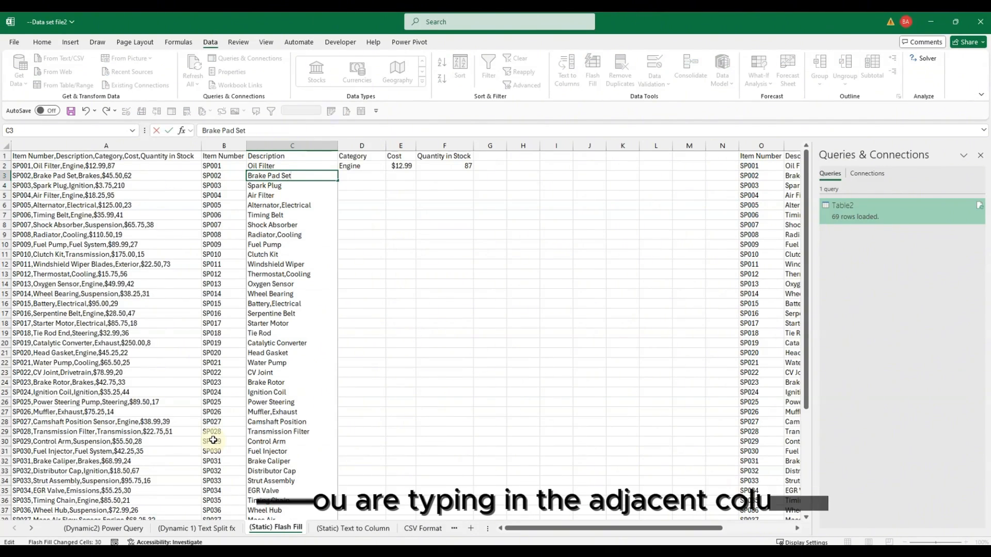
key(Return)
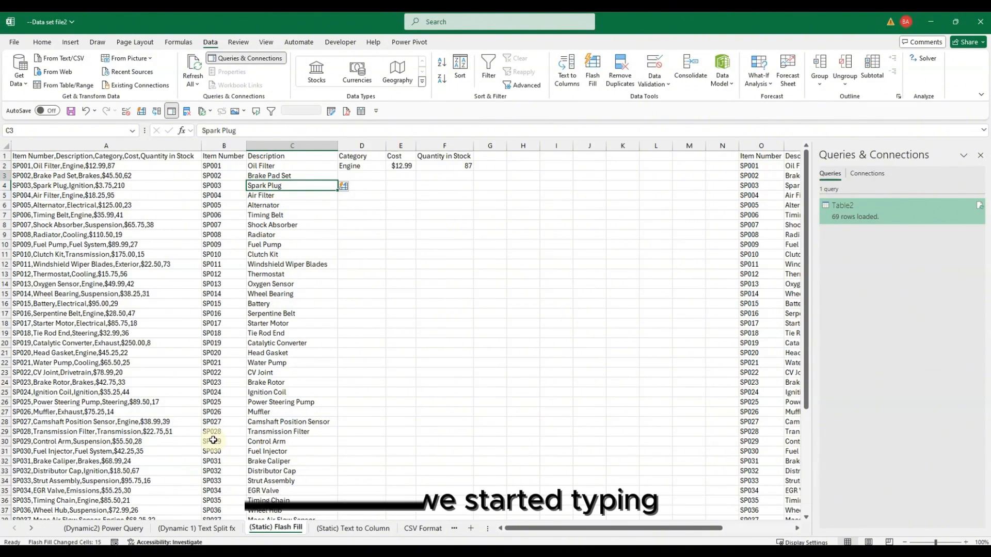
Step: Enter Brakes in D3 and Ignition in D4 as examples for the Category column
key(Up)
key(Right)
text(B)
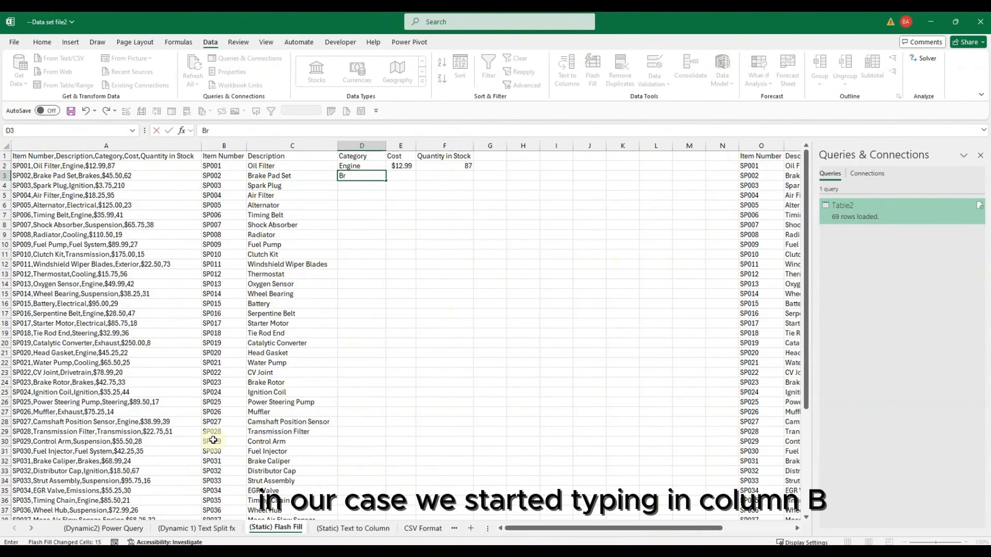
text(rakes)
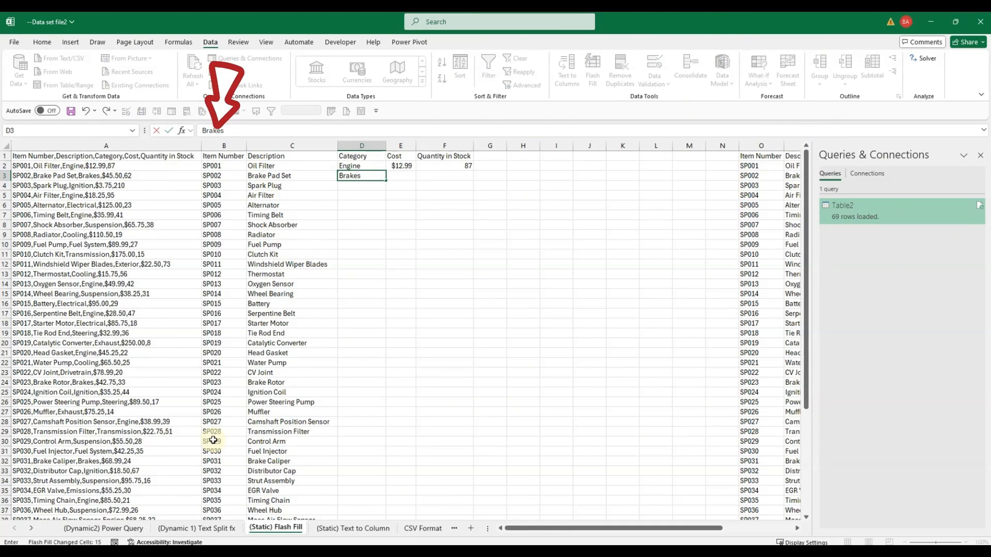
key(Return)
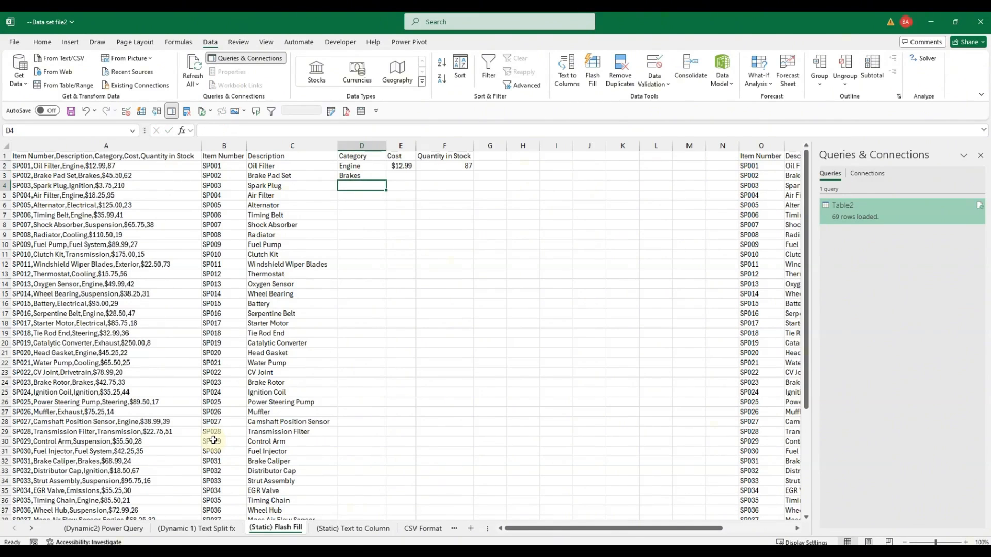
text(Ignition)
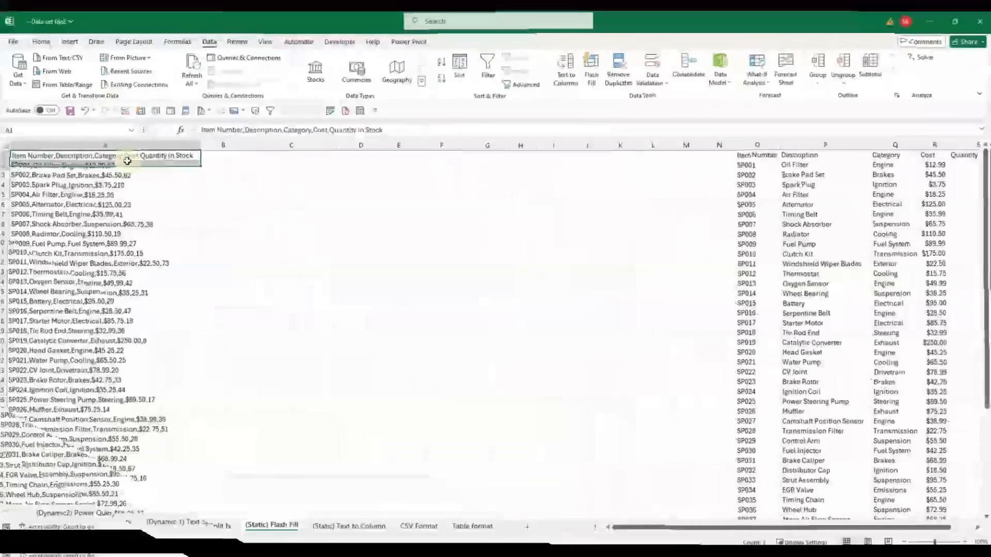
Step: Split only A1:A2 with Text to Columns as comma-delimited data, with B1 as the destination
click(575, 78)
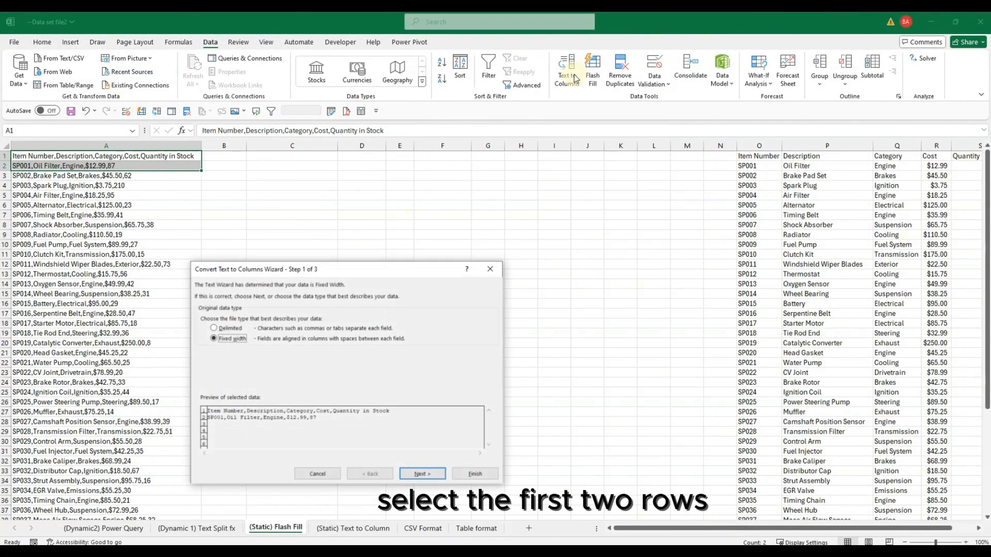
click(233, 330)
click(422, 474)
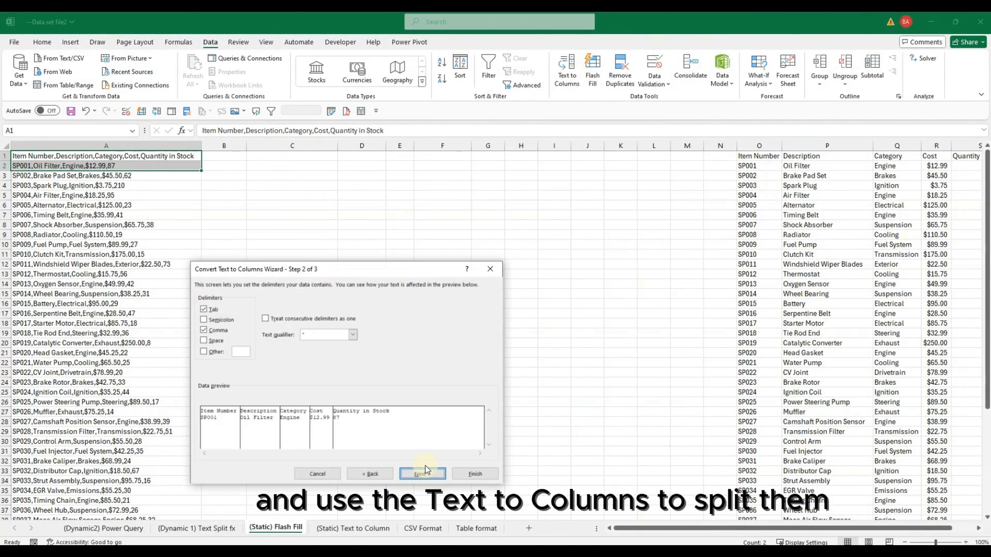
click(204, 330)
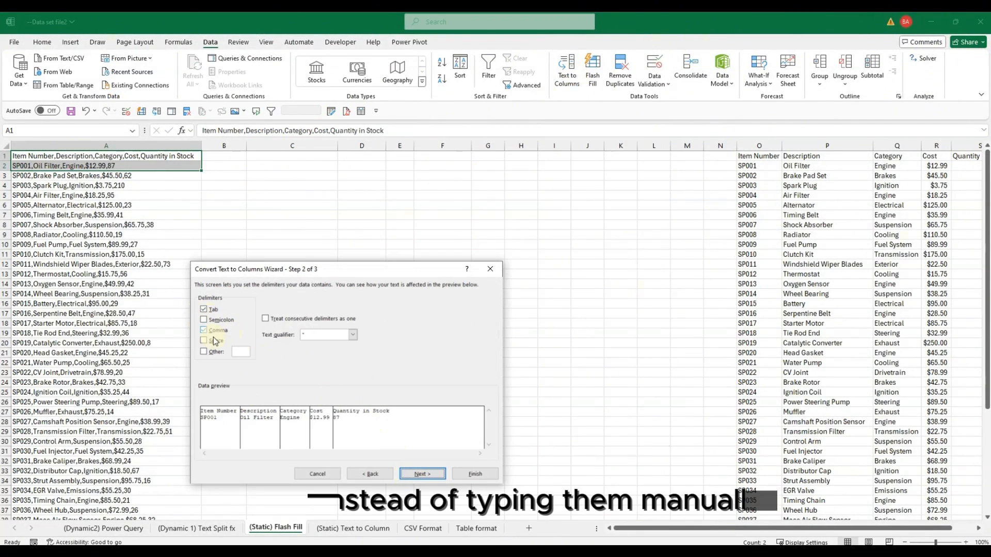
click(423, 474)
click(494, 361)
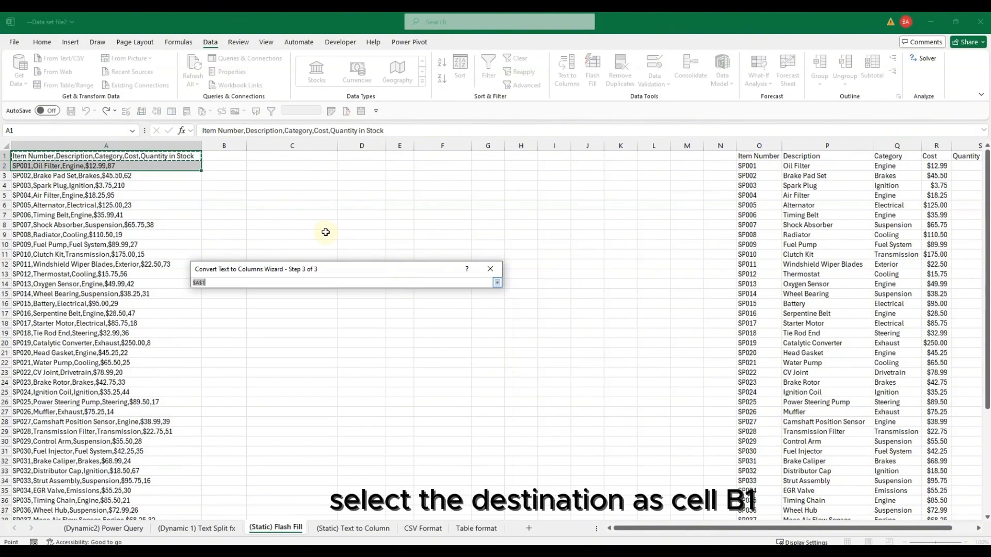
click(230, 157)
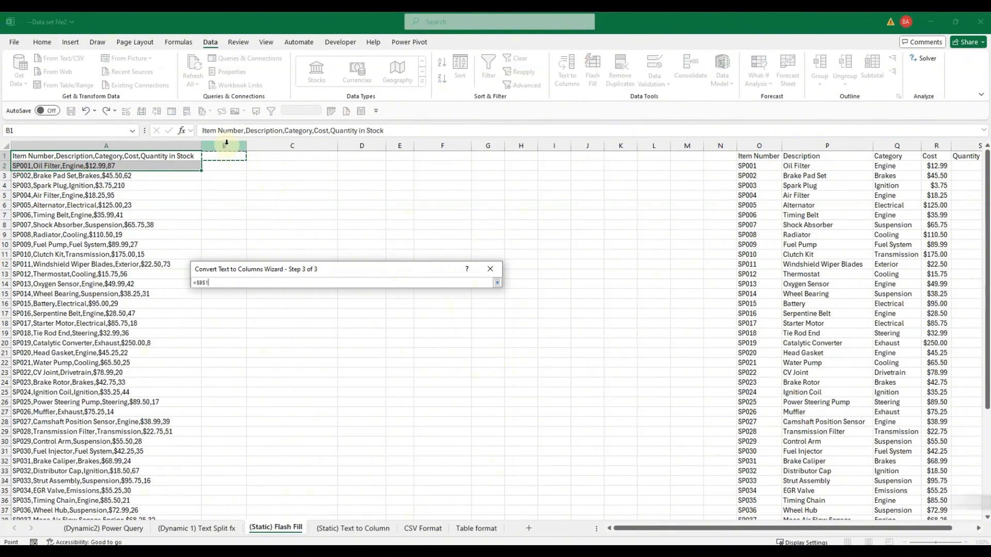
click(497, 283)
click(474, 473)
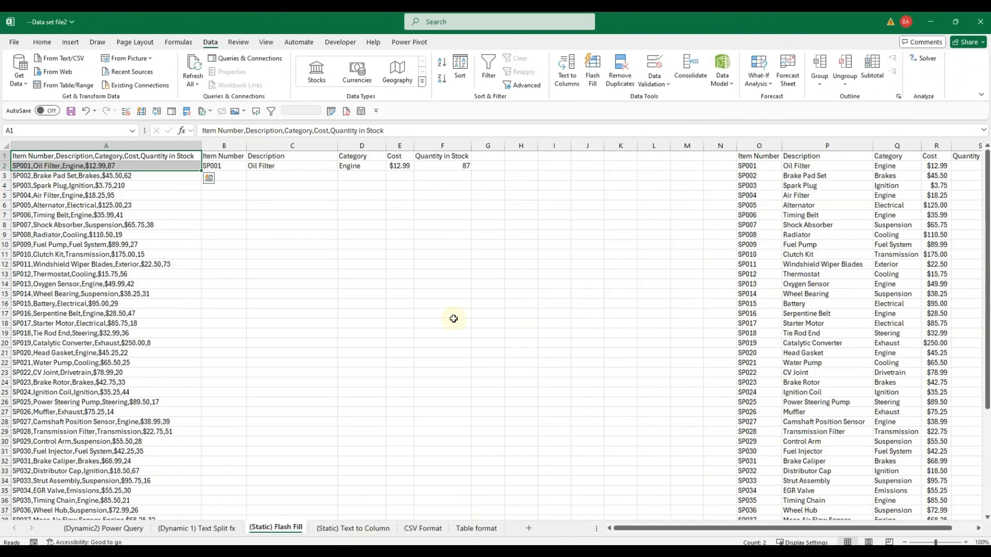
Step: Flash Fill the Item Number column from B3 and the Description column from C3
click(229, 177)
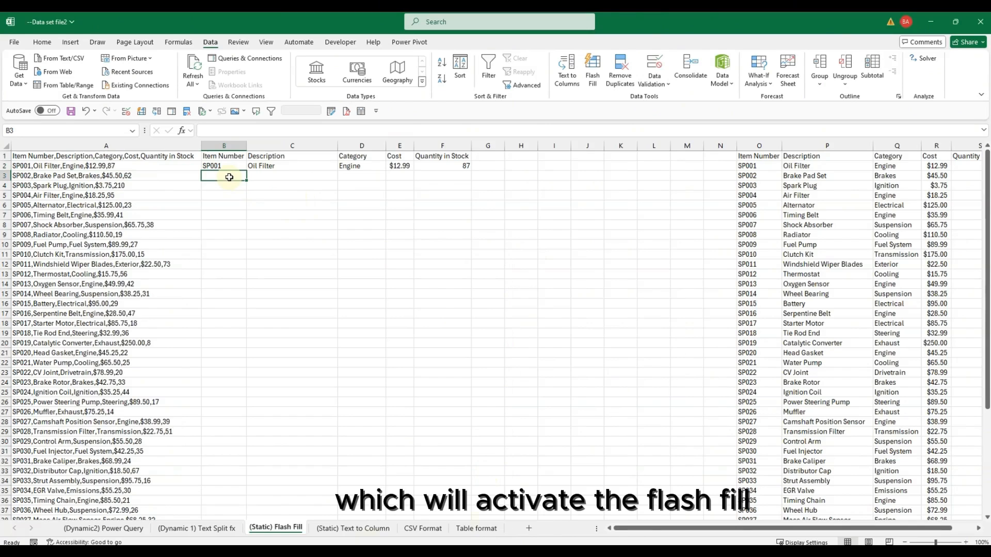
key(ctrl+e)
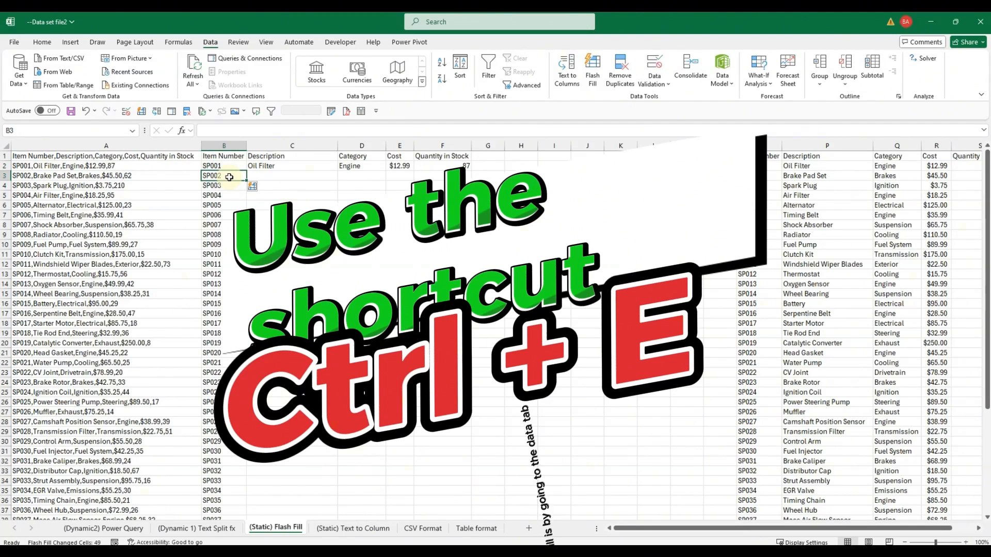
click(282, 179)
click(592, 77)
Step: Flash Fill the Category column from D3 and the Cost column from E3, and autofit column E's width
click(367, 177)
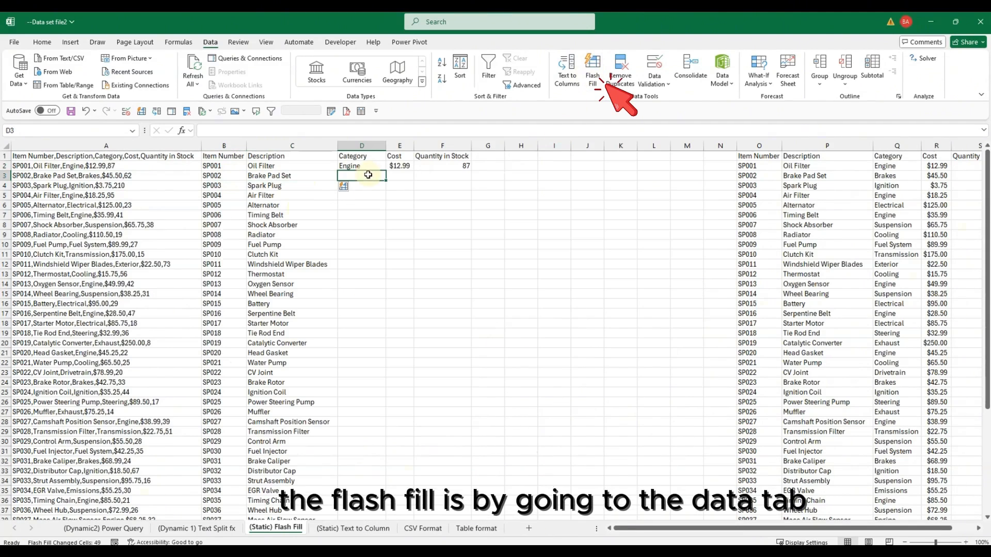
click(593, 77)
click(400, 176)
click(593, 77)
double_click(413, 145)
scroll(403, 414, down, 6)
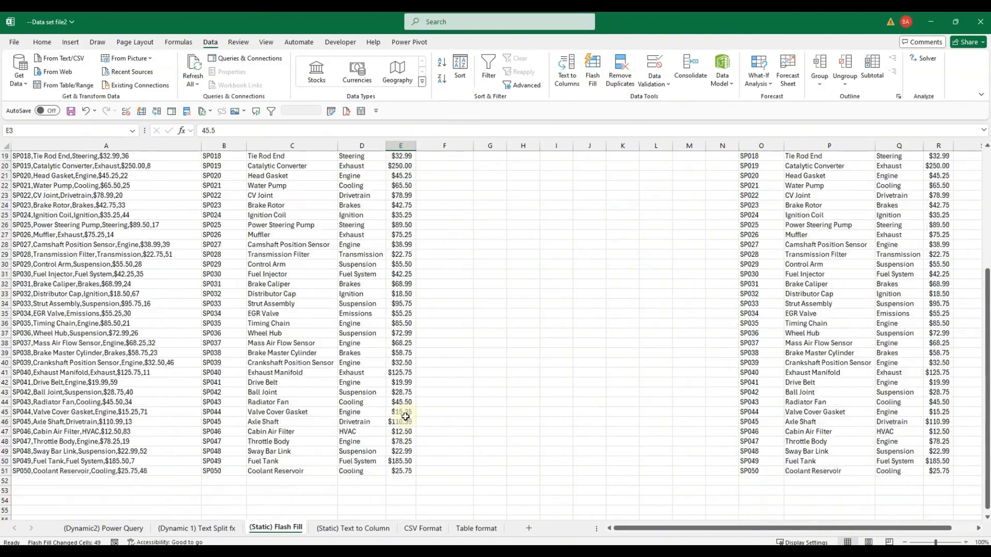
Step: Flash Fill the Quantity in Stock column from F3
scroll(456, 416, up, 6)
click(444, 176)
click(594, 63)
scroll(460, 372, down, 5)
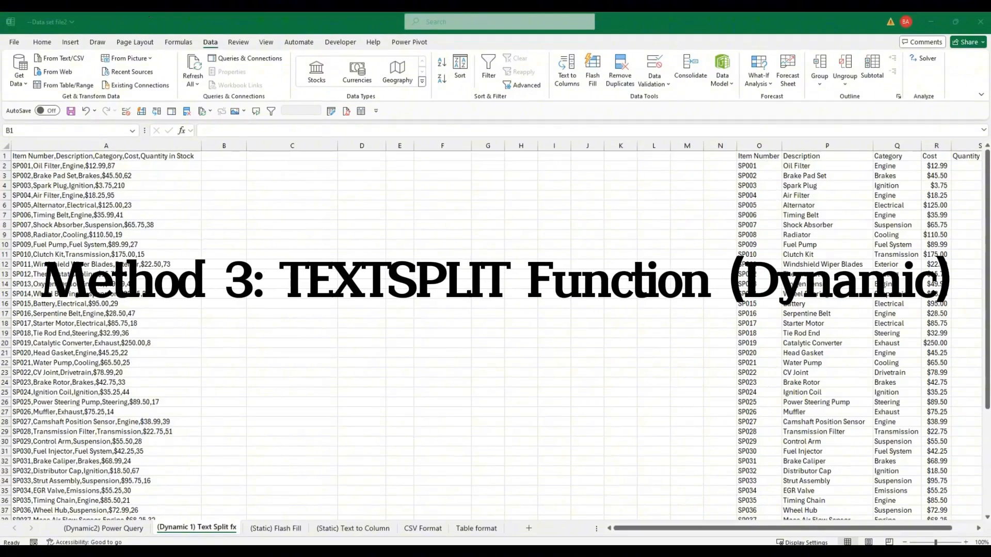
Step: Enter =TEXTSPLIT(A1,",") in C1 of the Text Split sheet and fill the formula down to row 51
click(266, 157)
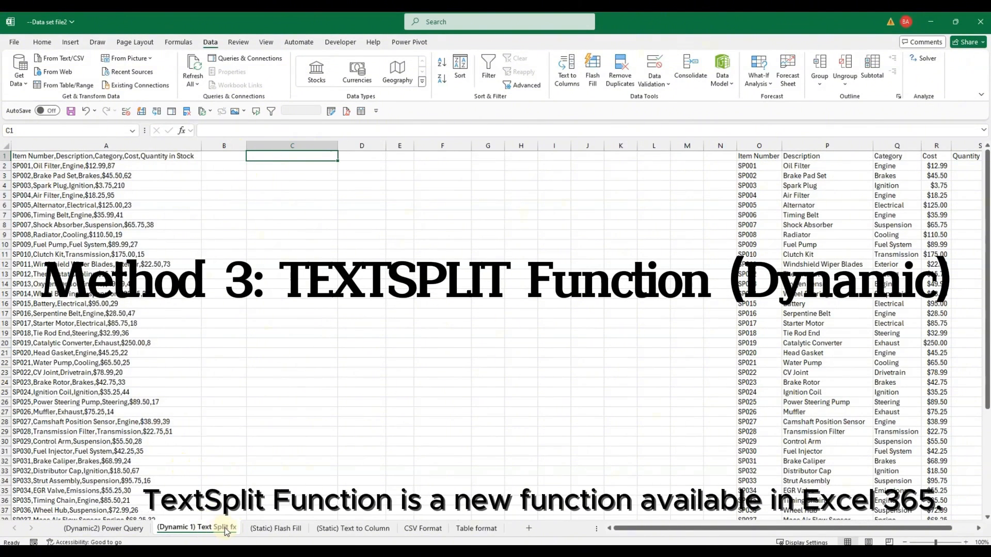
text(=textspli)
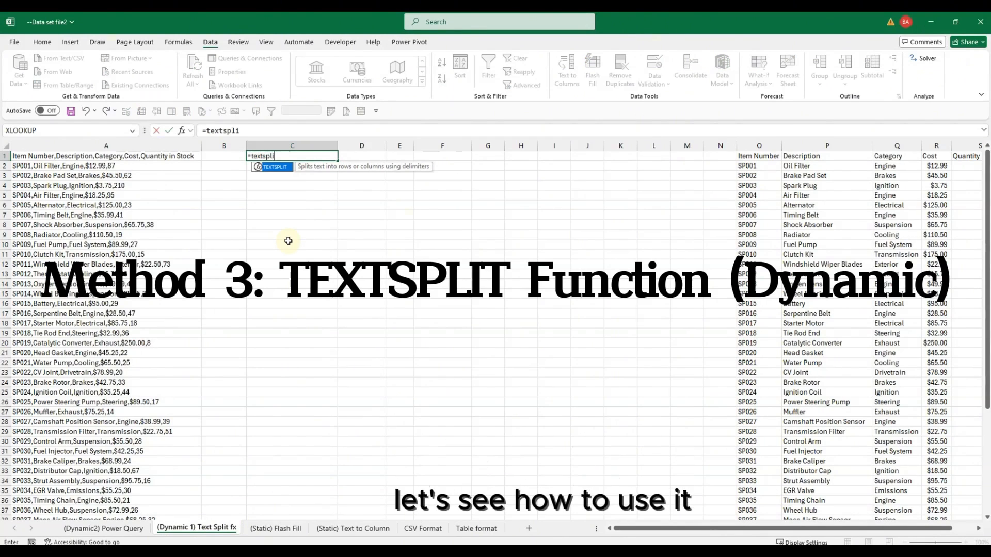
key(Tab)
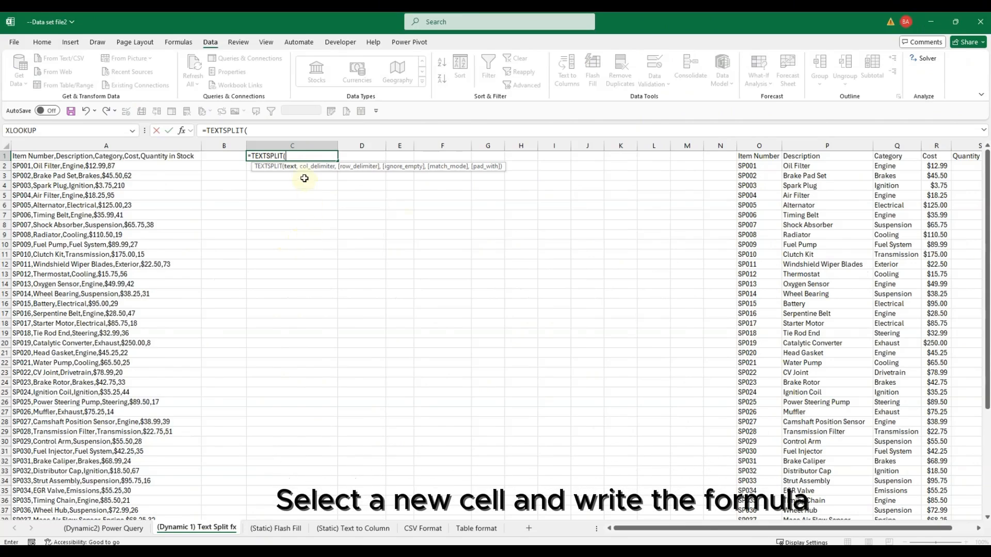
click(128, 156)
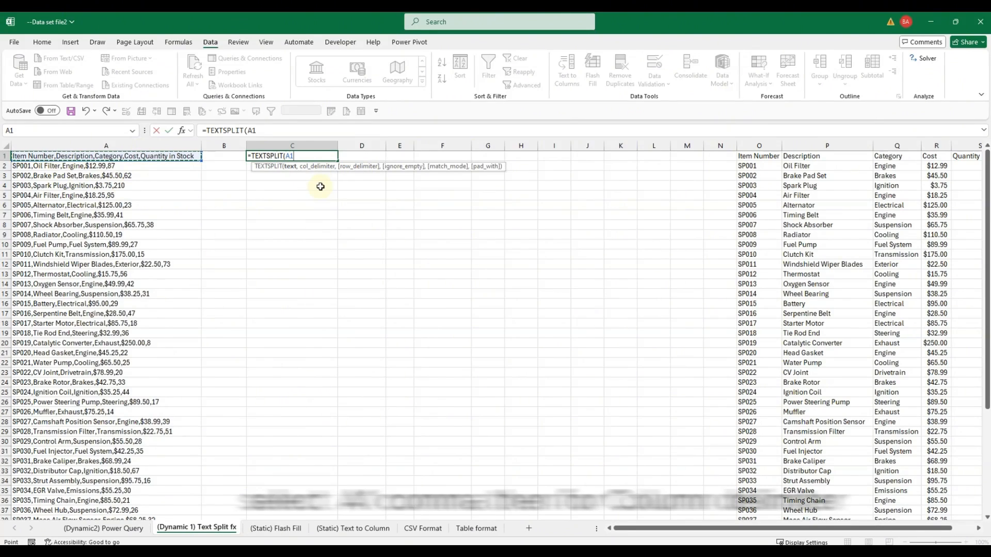
text(,)
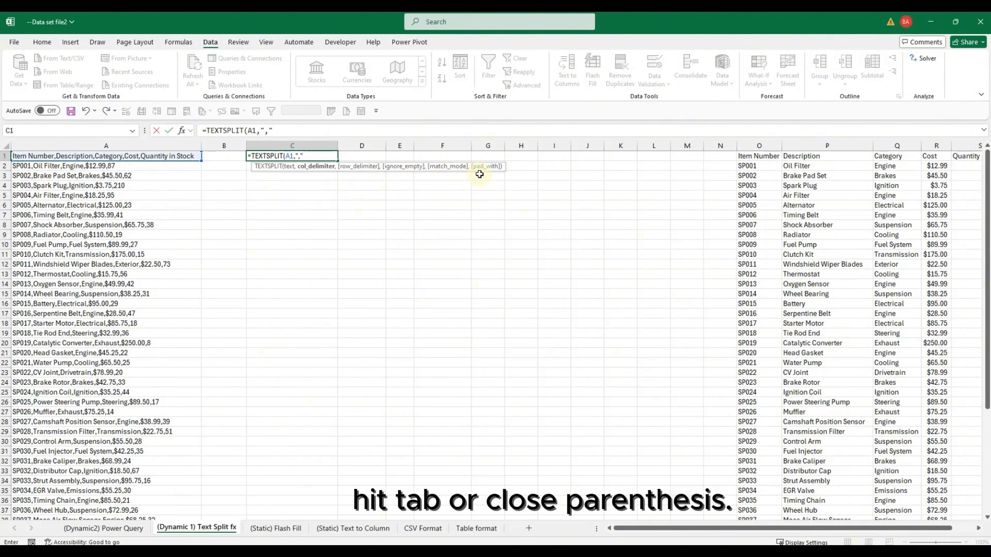
text(",")
key(Return)
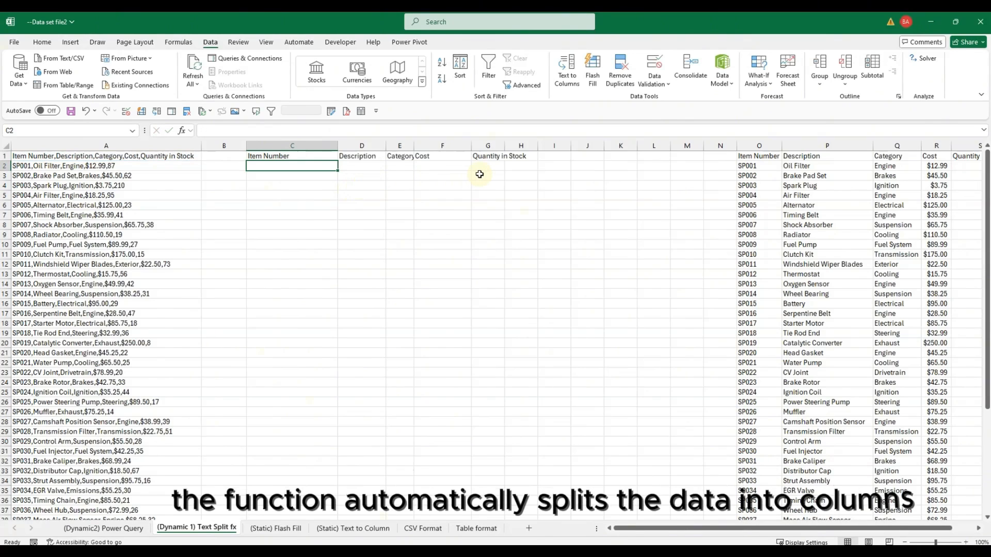
click(302, 154)
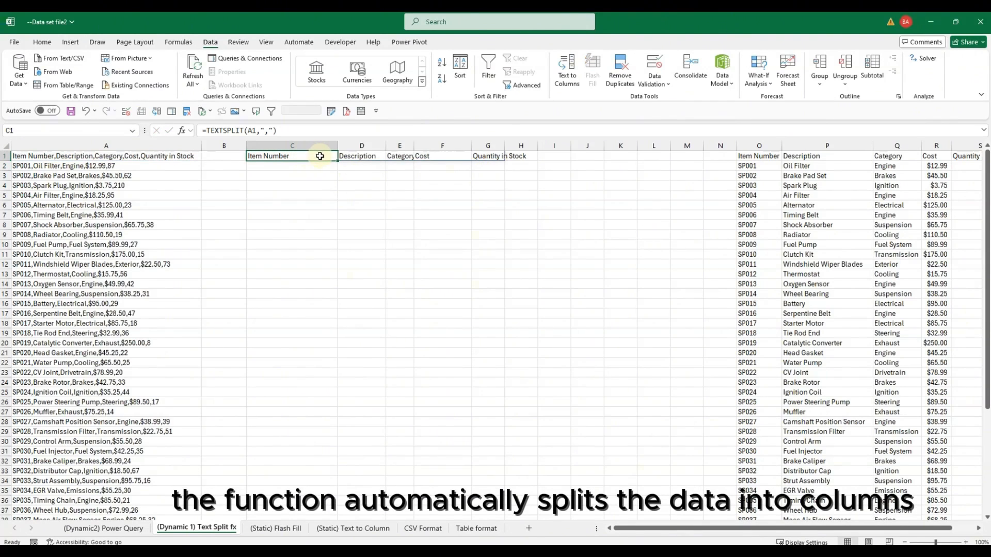
drag(329, 158, 503, 494)
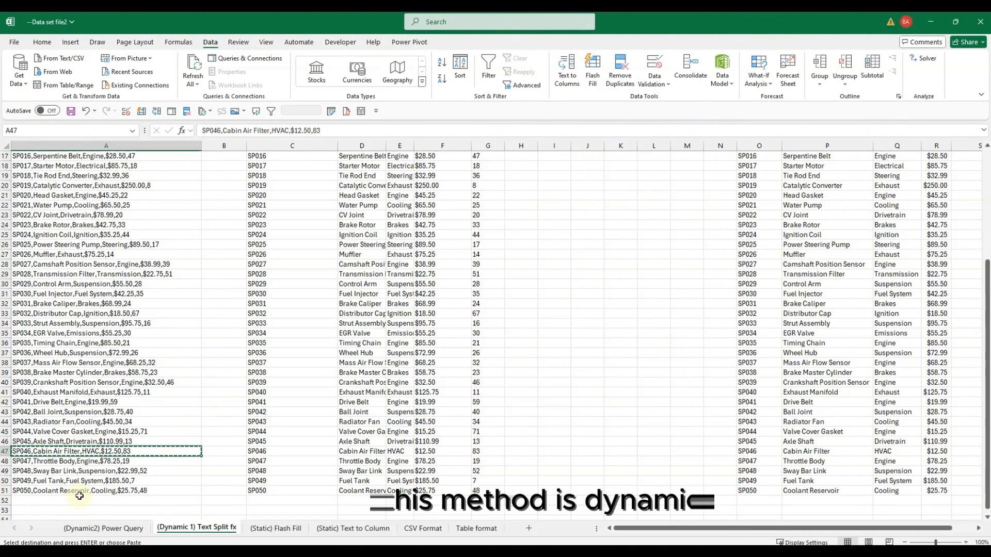
Step: Append a copy of rows A45:A48 to the end of the source list, starting at A52
key(ctrl+c)
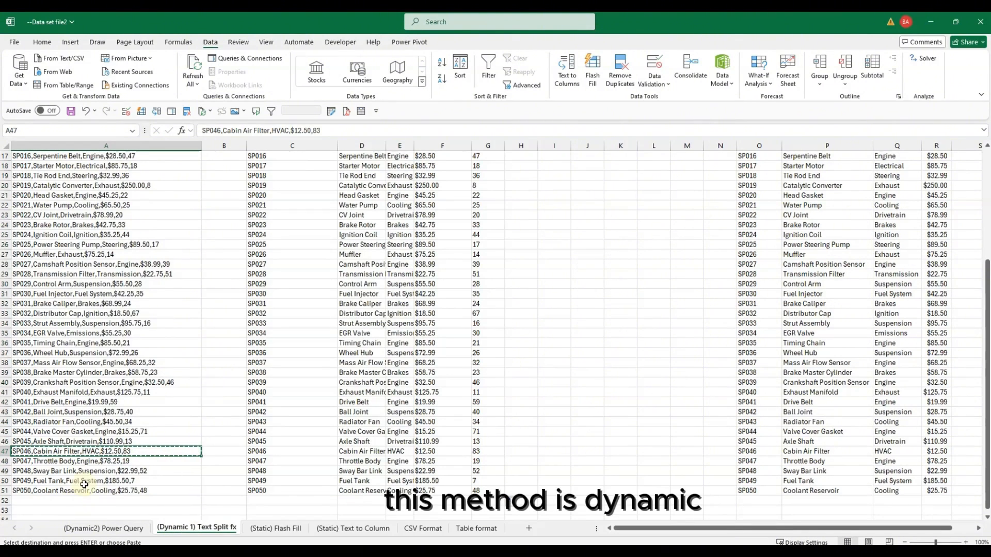
drag(70, 432, 144, 462)
key(ctrl+c)
click(118, 500)
key(ctrl+v)
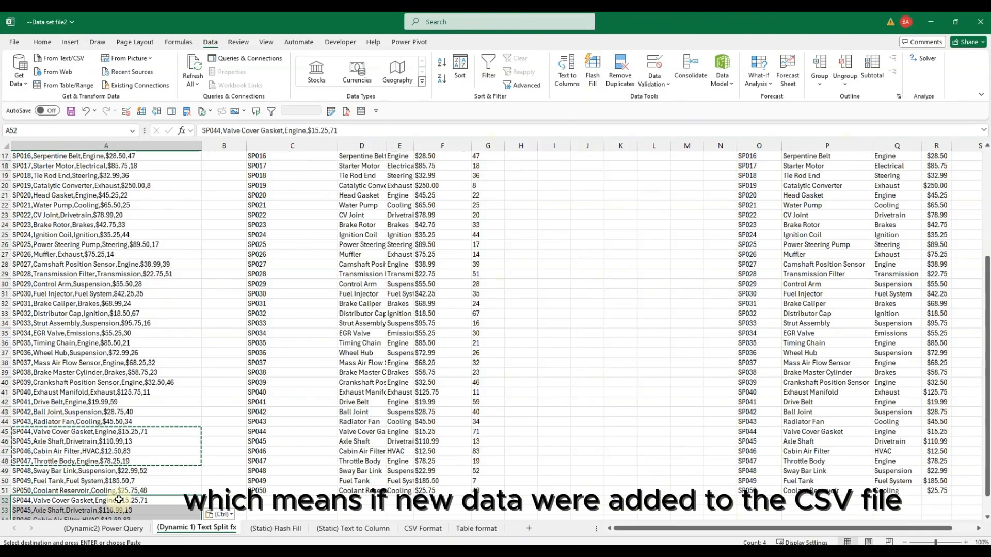
key(Escape)
Step: Extend the TEXTSPLIT formula from row 51 down to row 55 for the added data
click(265, 484)
drag(264, 490, 487, 491)
scroll(547, 444, down, 2)
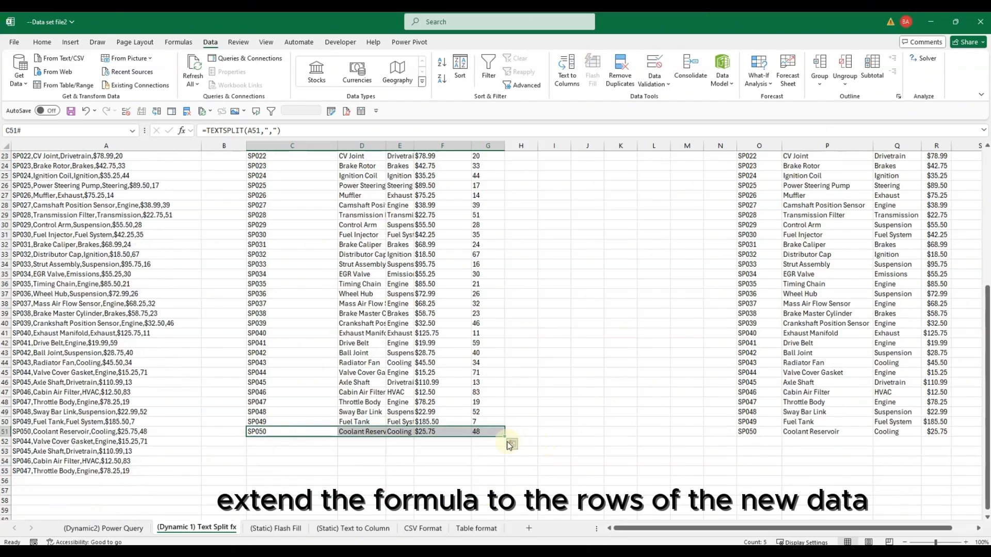
drag(504, 437, 503, 477)
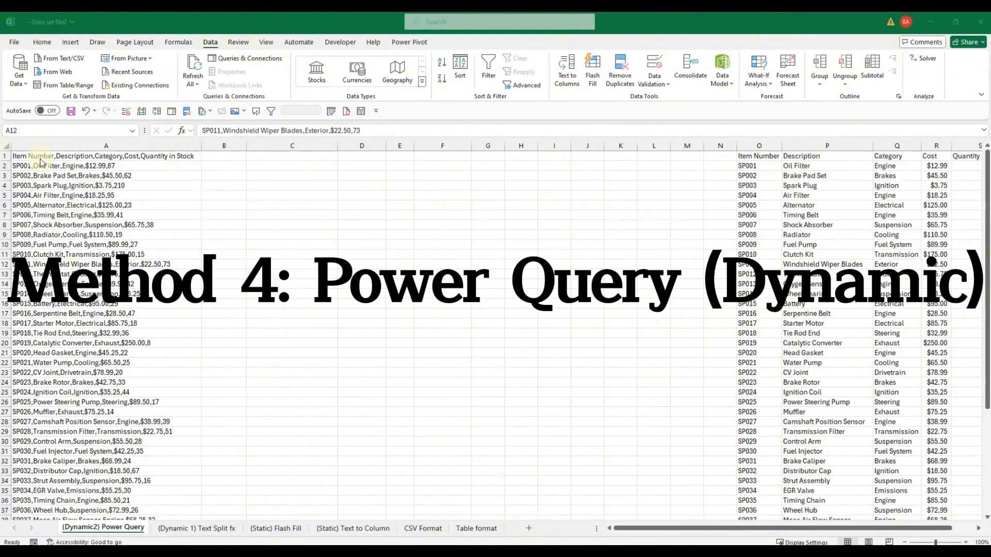
Step: Create a query from the Power Query sheet's column A list without table headers, and remove its automatic Changed Type step
click(39, 158)
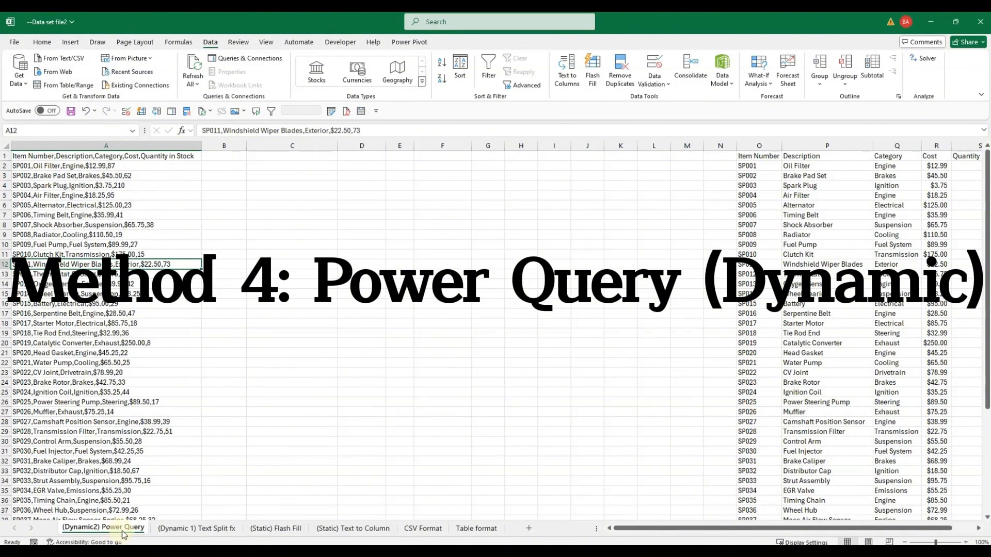
click(81, 156)
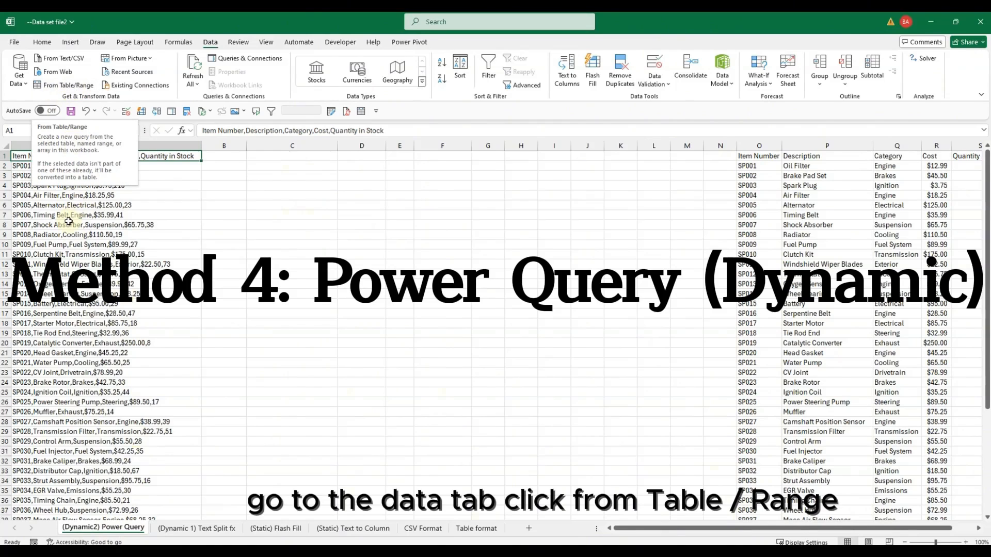
click(67, 313)
right_click(67, 313)
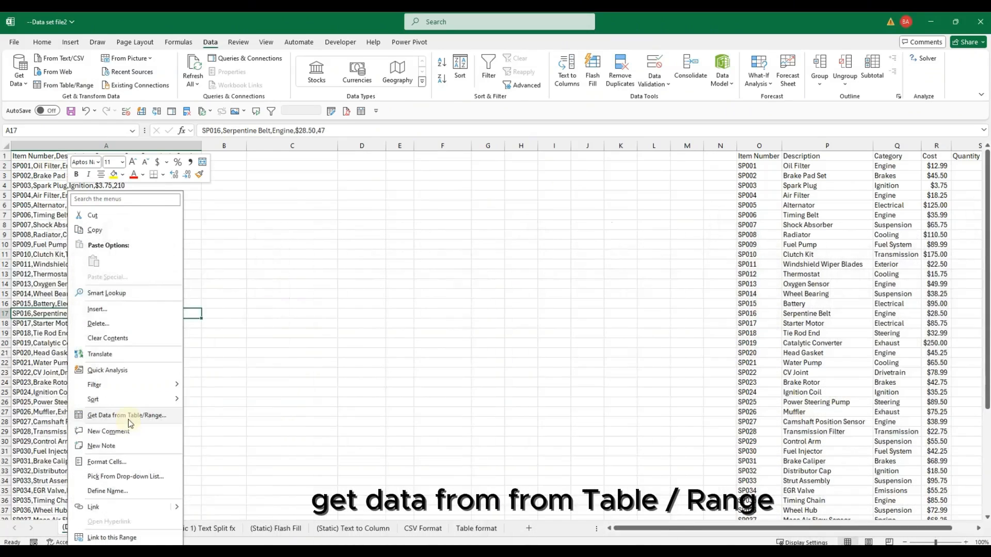
click(127, 417)
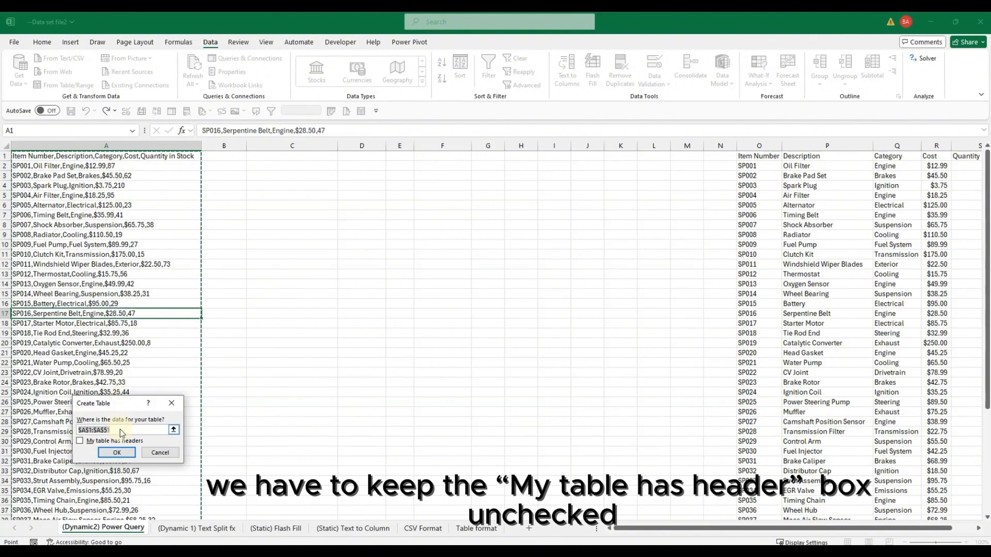
click(118, 455)
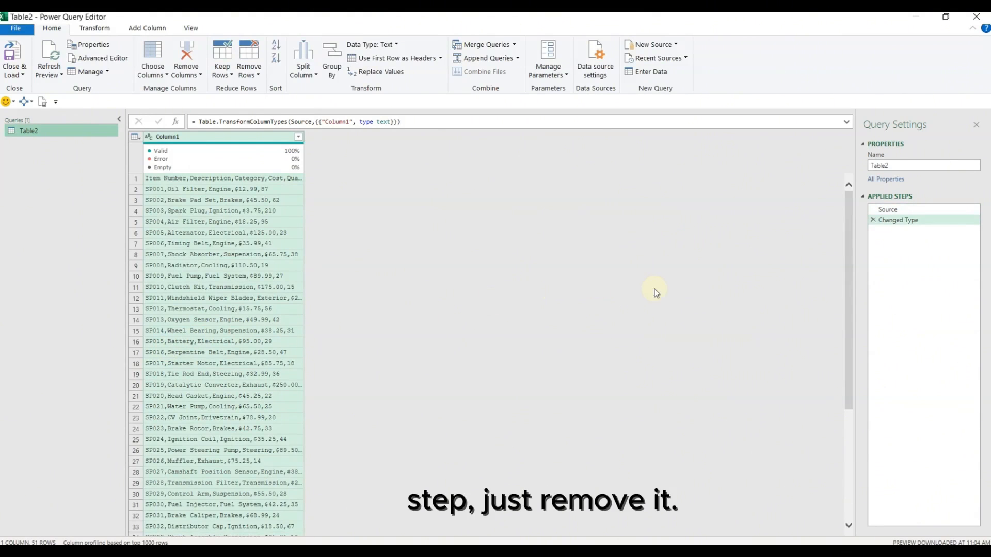
click(872, 220)
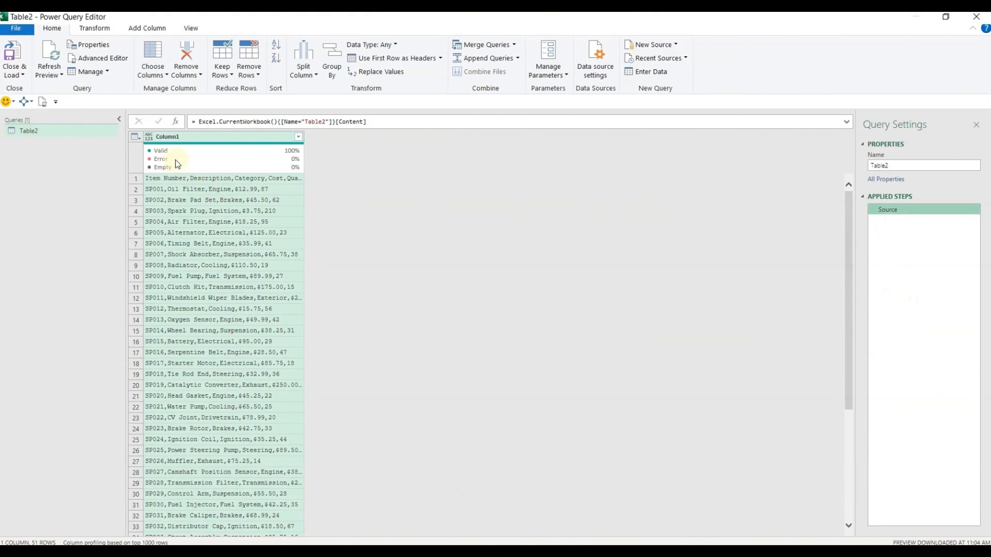
Step: Split Column1 by comma at each occurrence of the delimiter and use the first row as headers
click(314, 83)
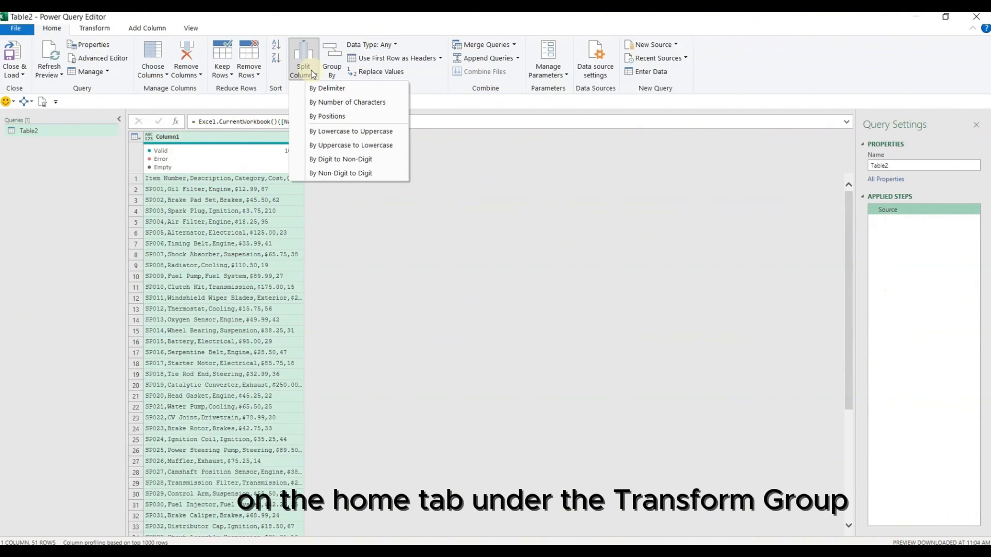
click(320, 88)
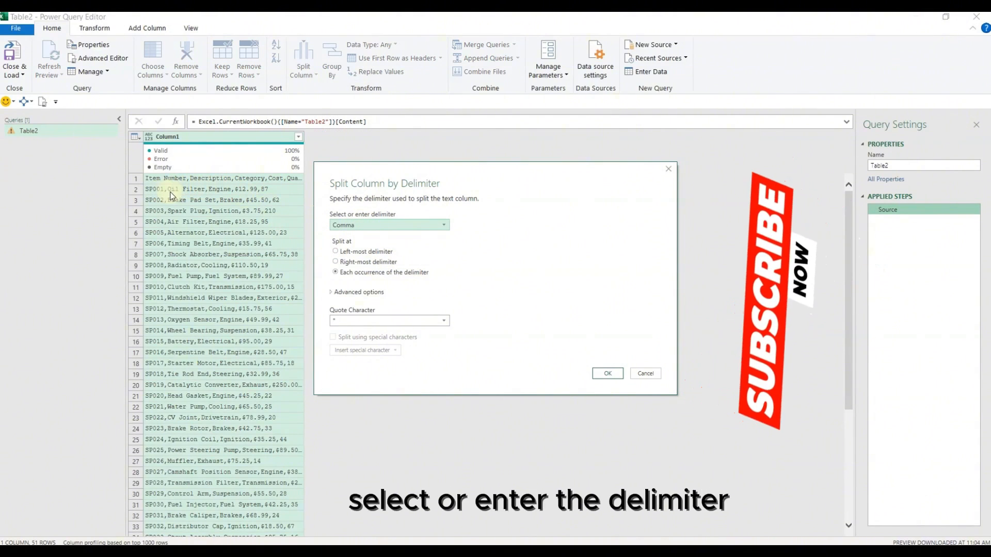
click(608, 372)
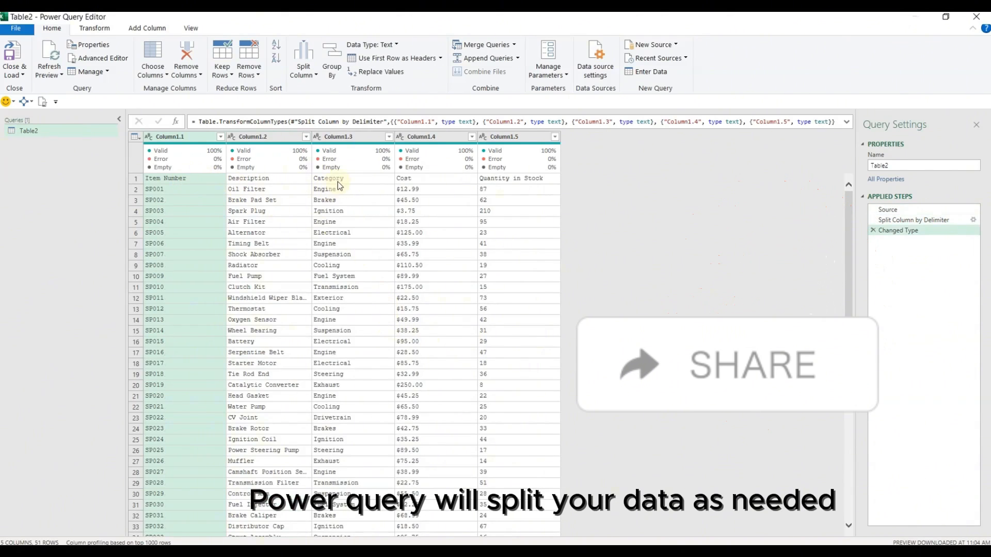
click(191, 179)
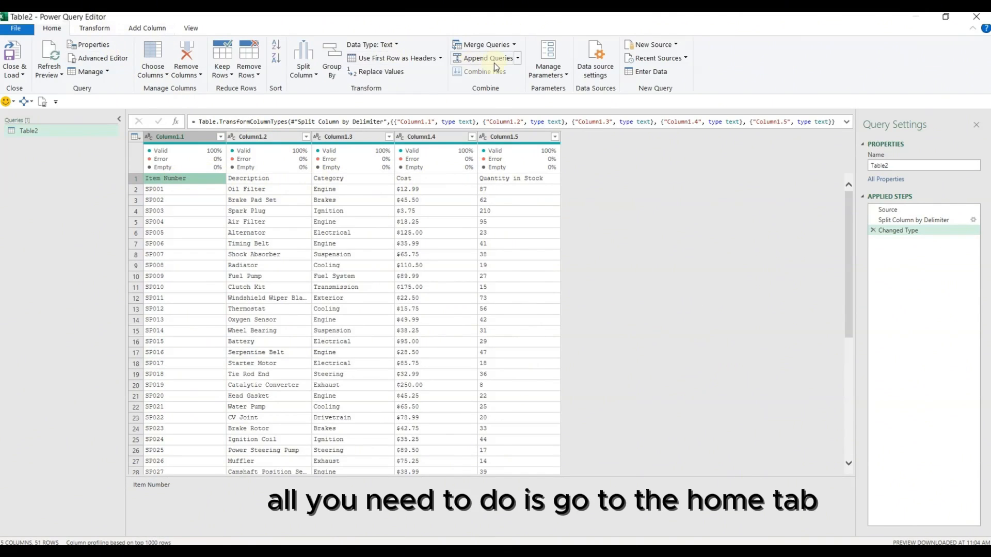
click(405, 62)
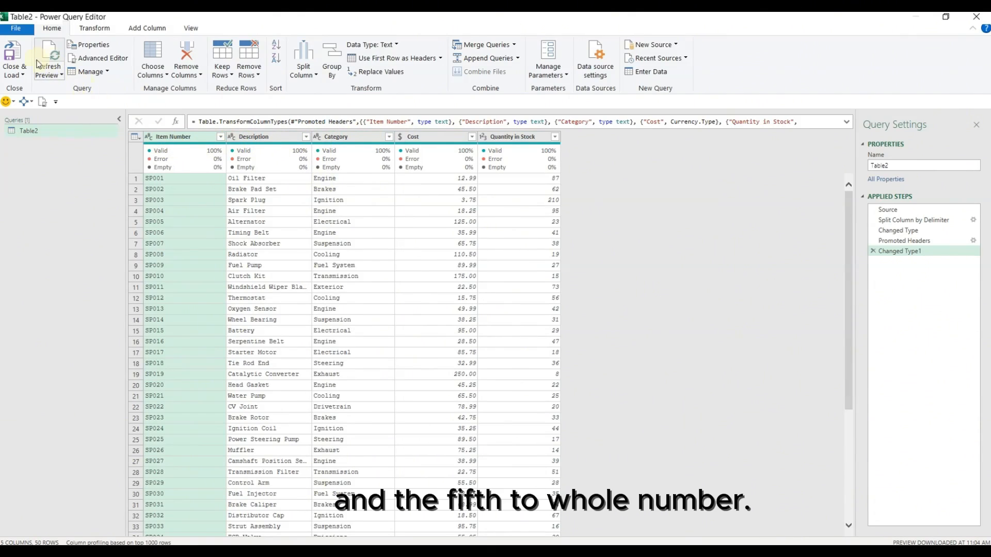
Step: Load the query as a table into the existing Power Query worksheet, starting at C1
click(23, 76)
click(46, 102)
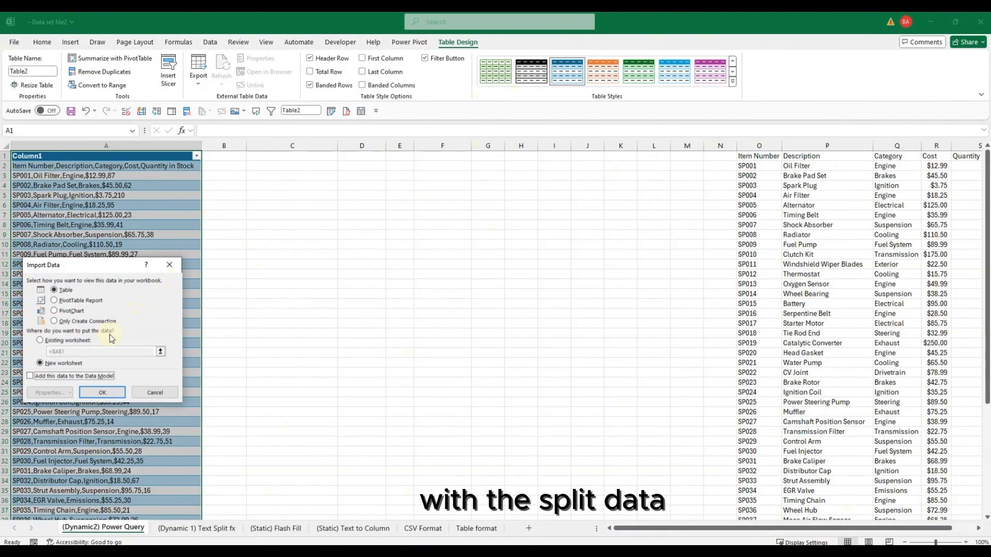
click(61, 339)
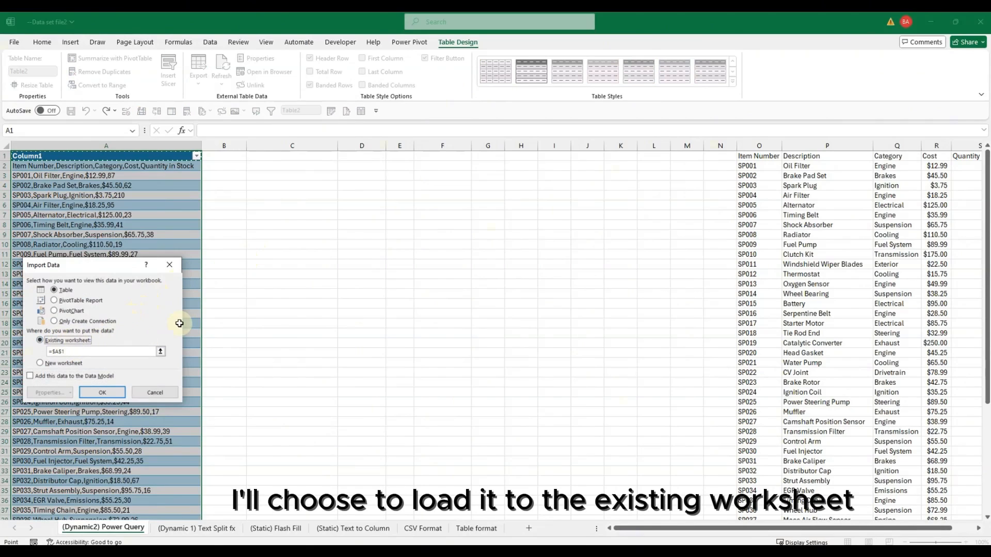
click(290, 155)
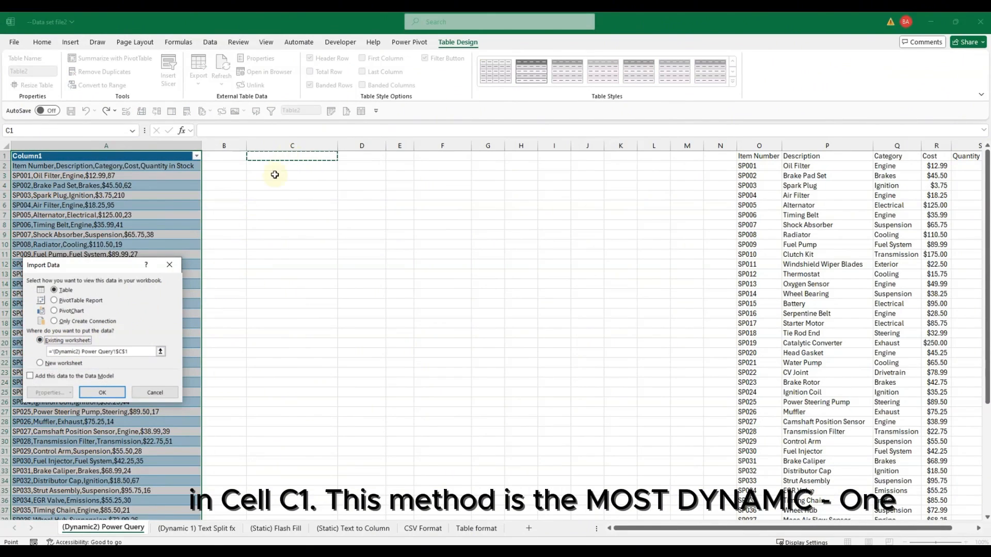
click(102, 392)
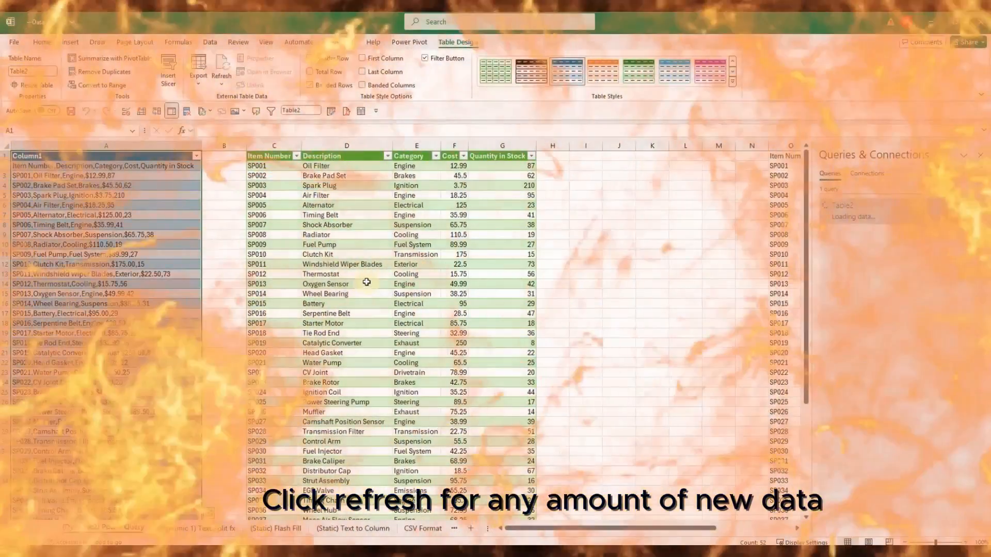
Step: Append a copy of rows A34:A52 to the bottom of the source table, starting at A53
scroll(366, 282, down, 8)
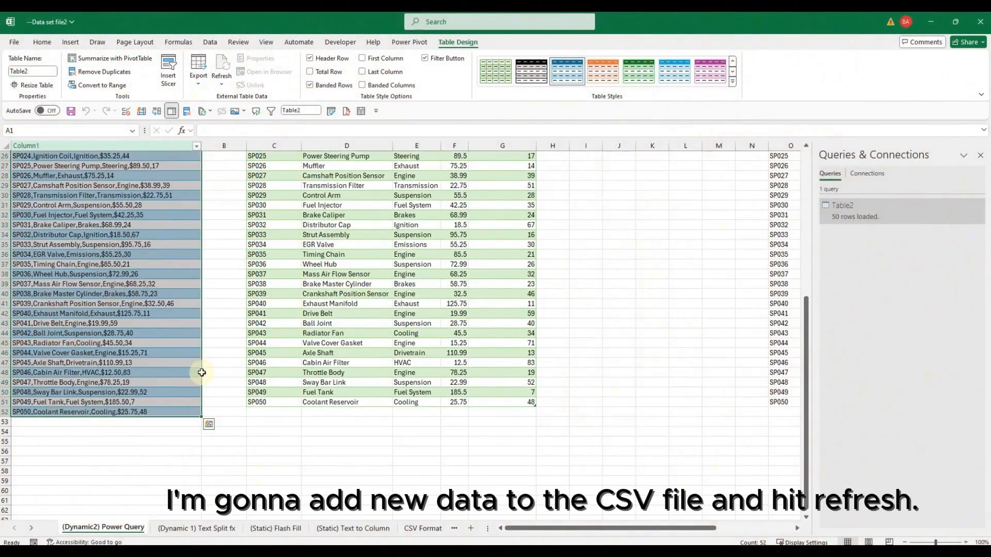
click(325, 353)
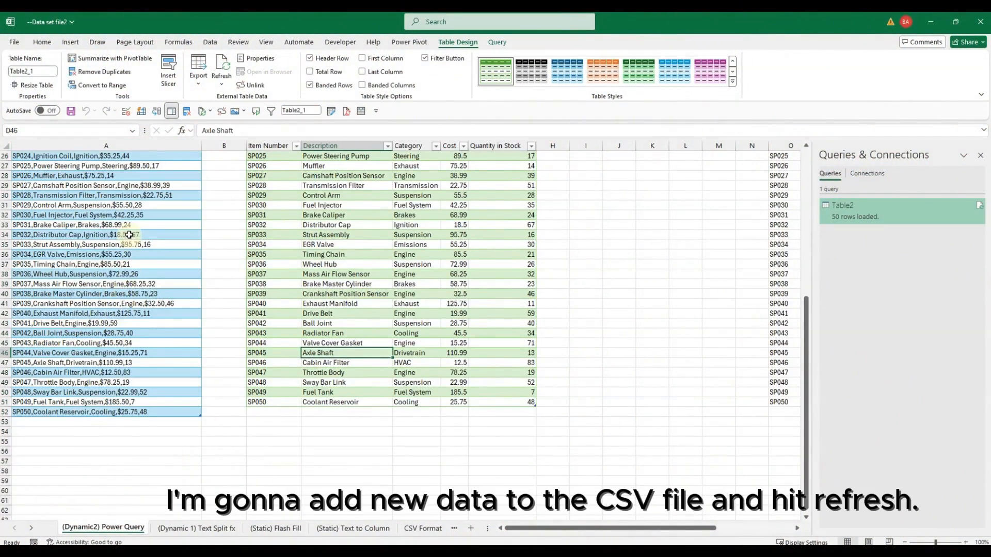
drag(129, 235, 126, 411)
key(ctrl+c)
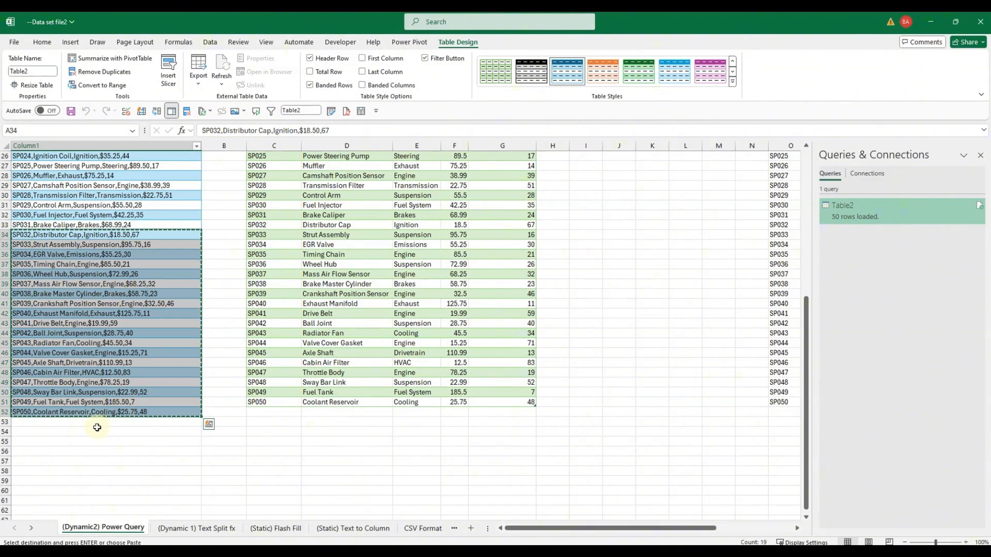
click(96, 422)
key(ctrl+v)
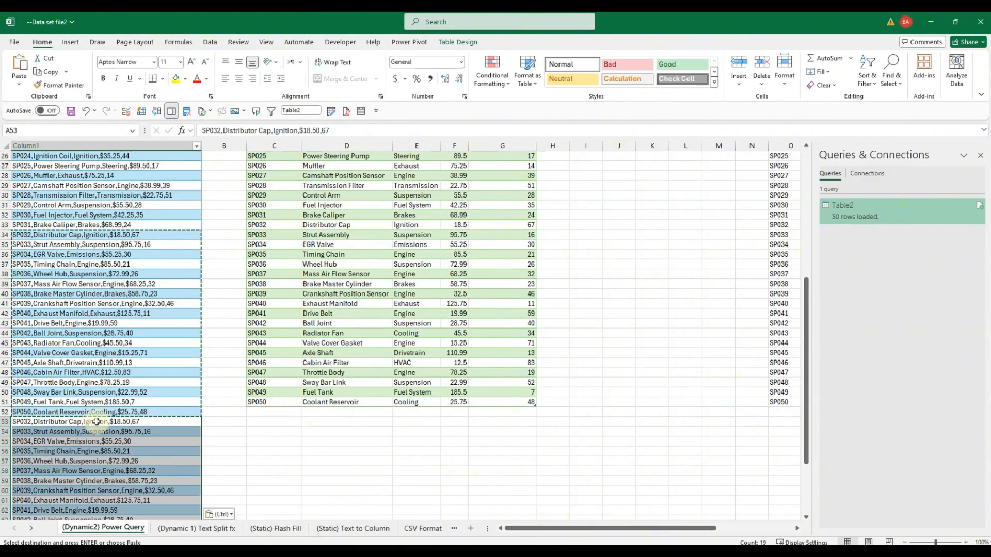
Step: Refresh all queries to bring the added source rows into the split output table
scroll(163, 420, down, 2)
scroll(163, 420, up, 3)
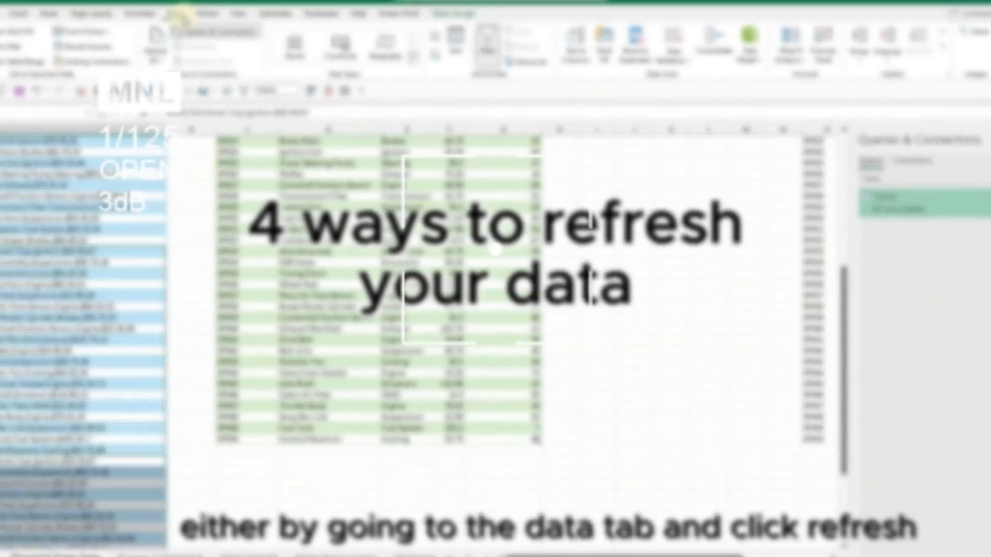
click(155, 58)
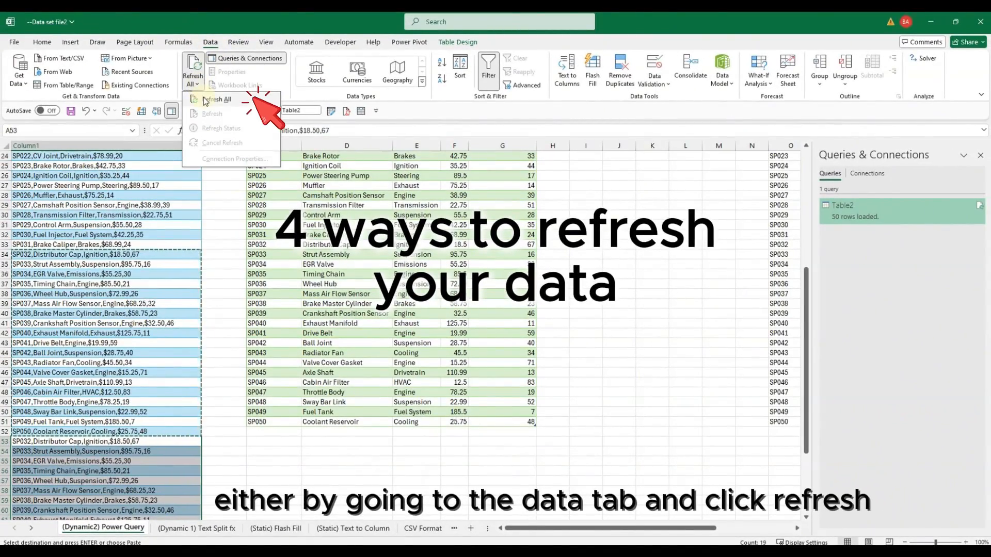
click(213, 100)
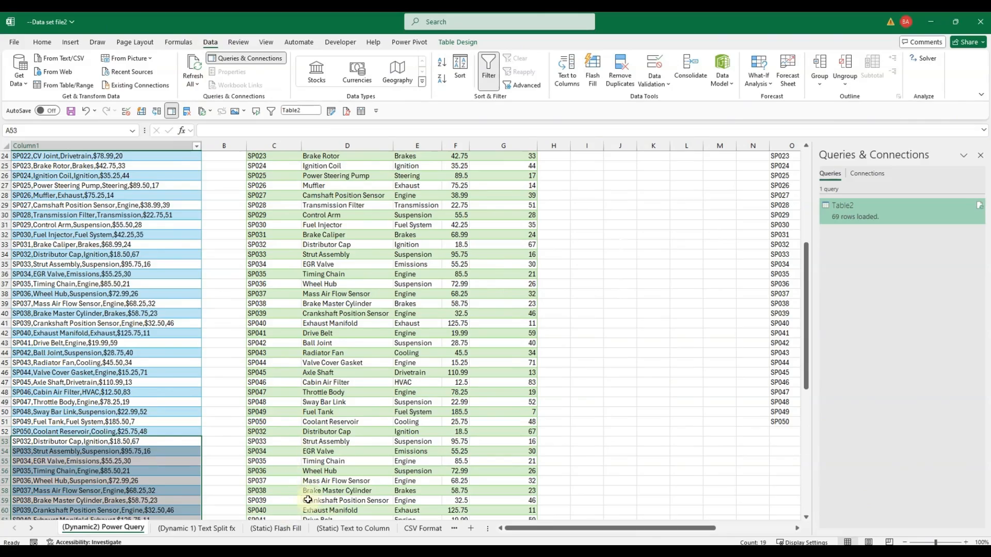
Step: Append a copy of source rows A66:A71 starting at A72 and refresh the split output table
scroll(305, 470, down, 5)
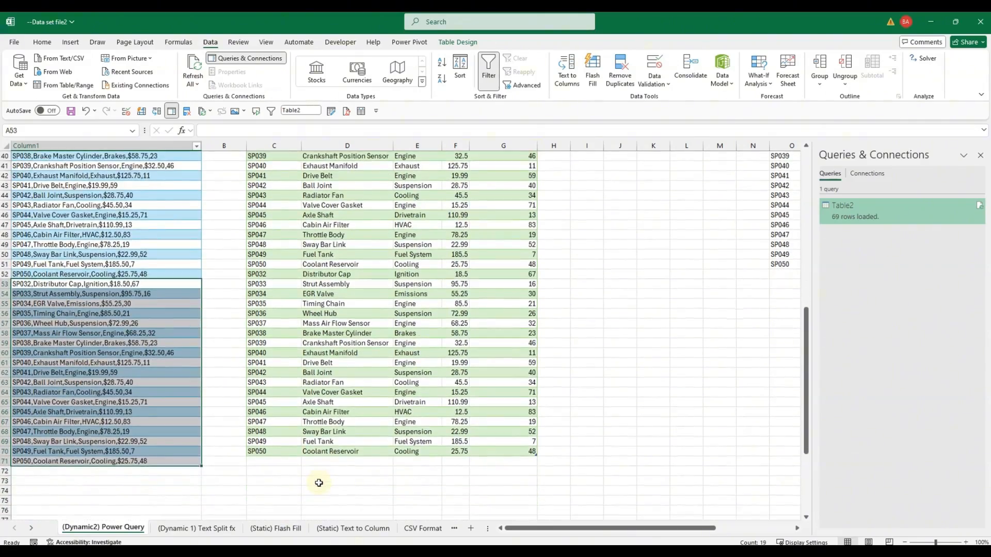
scroll(320, 481, up, 4)
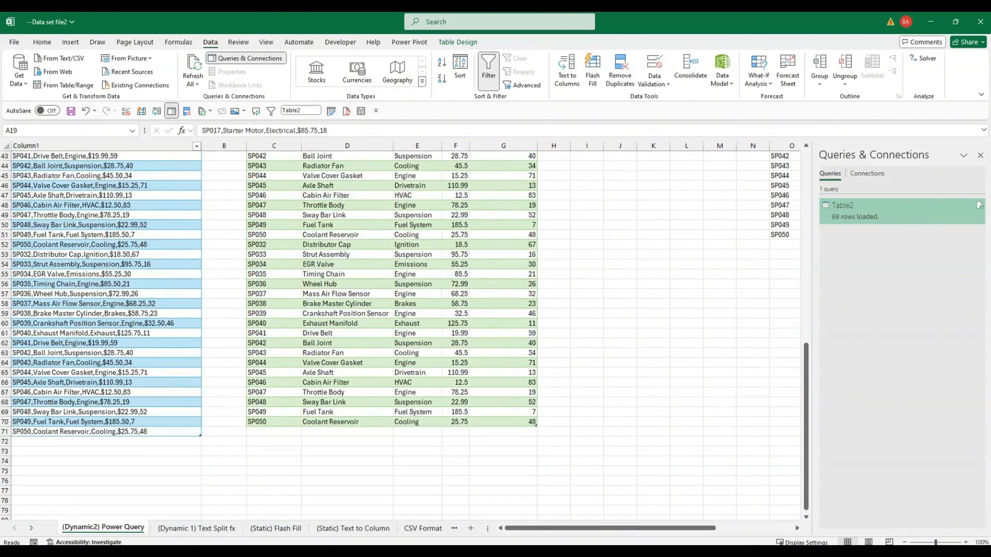
drag(39, 381, 110, 432)
key(ctrl+c)
click(110, 442)
key(ctrl+v)
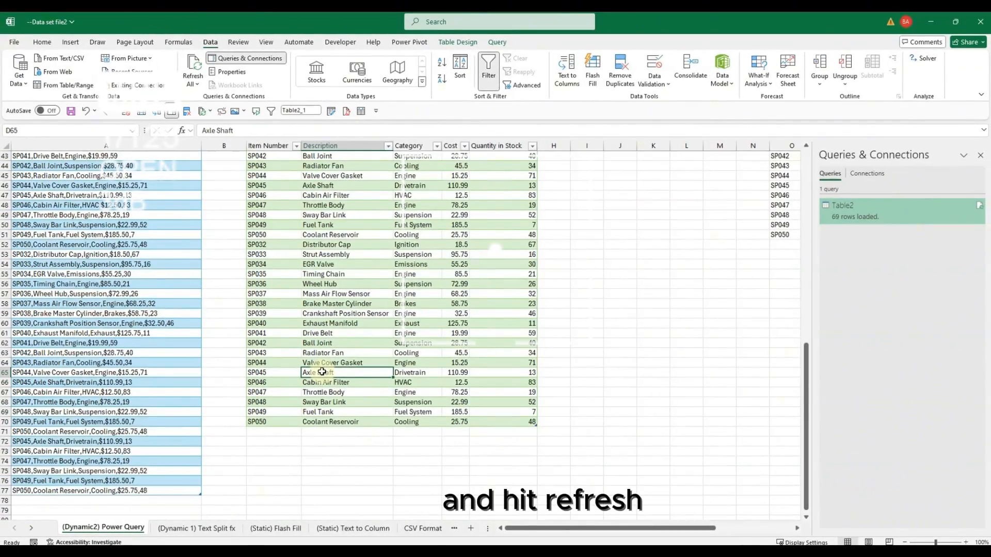
right_click(322, 372)
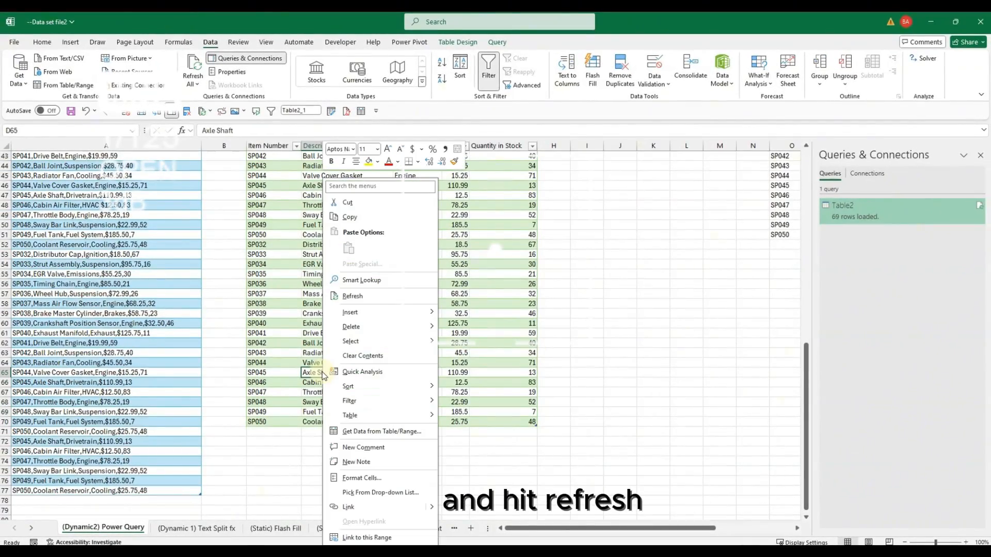
click(360, 298)
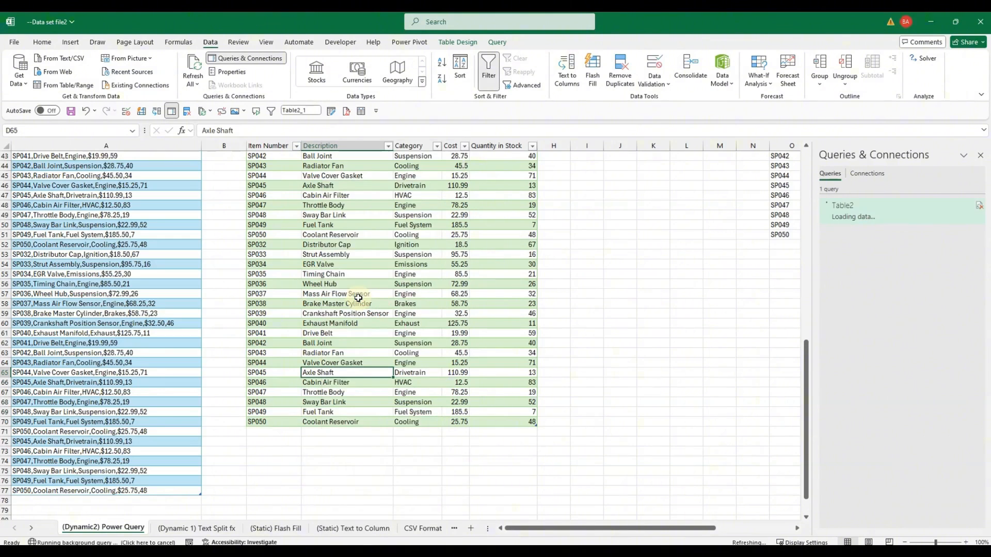
Step: Append a copy of source rows A74:A77 starting at A78 and refresh the Table2 query
drag(77, 461, 103, 493)
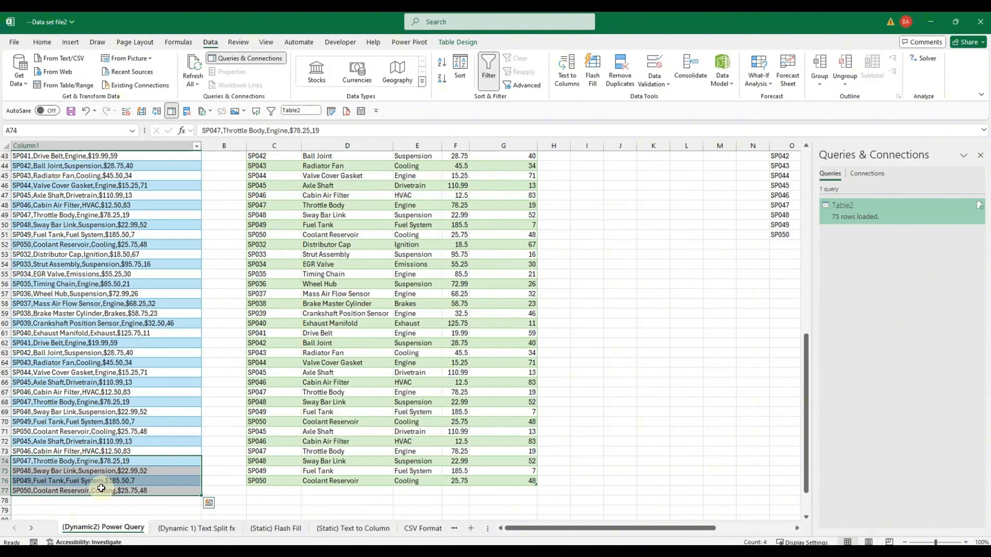
key(ctrl+c)
click(75, 501)
key(ctrl+v)
click(324, 411)
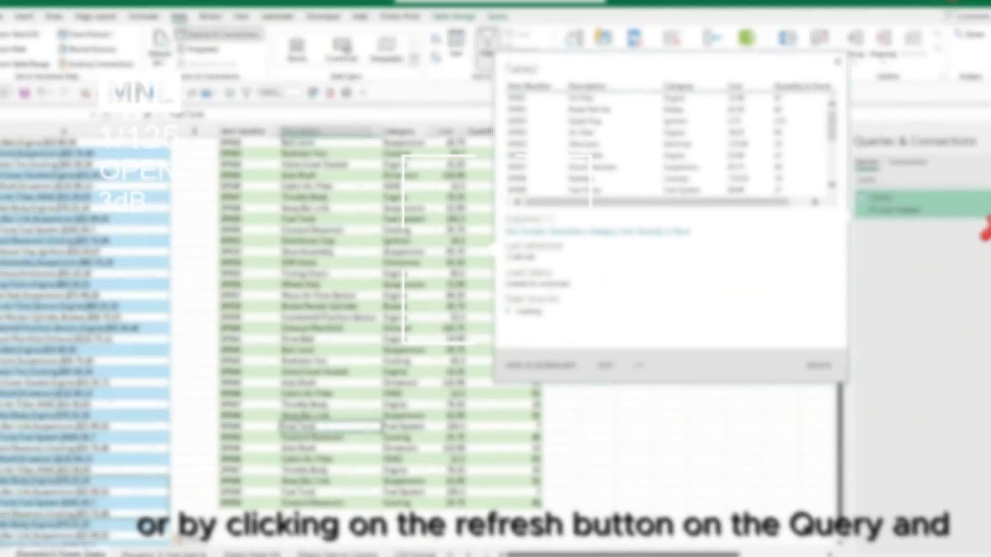
click(980, 206)
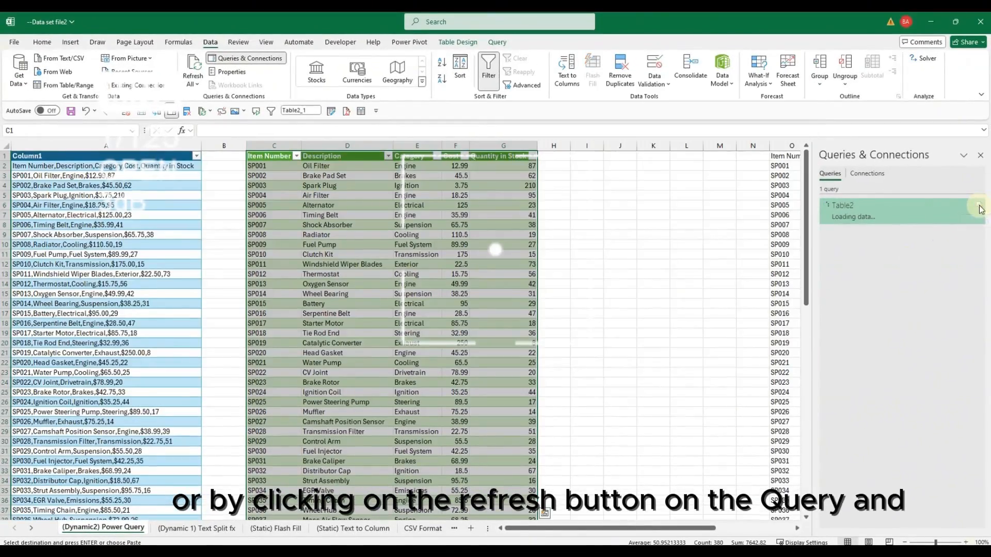
scroll(358, 364, down, 10)
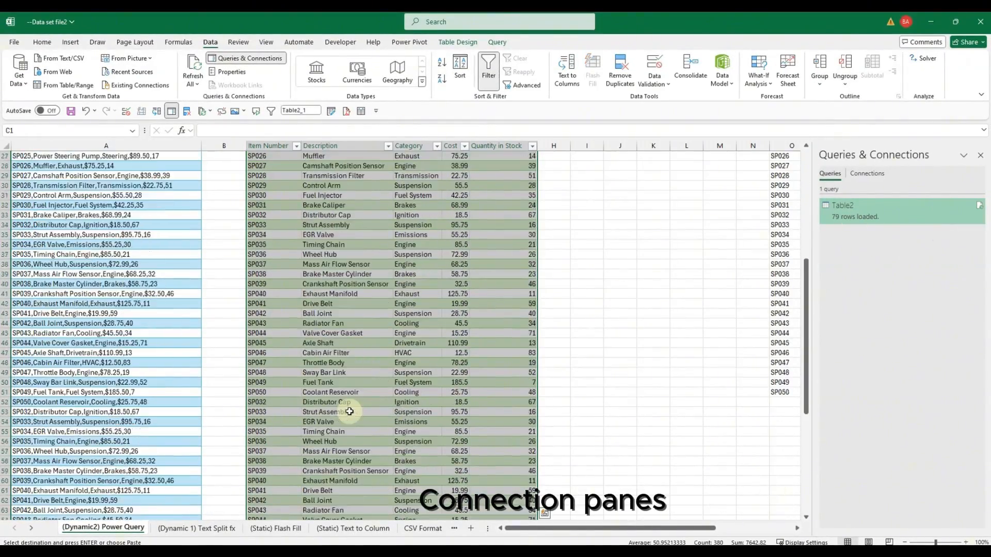
scroll(354, 421, down, 1)
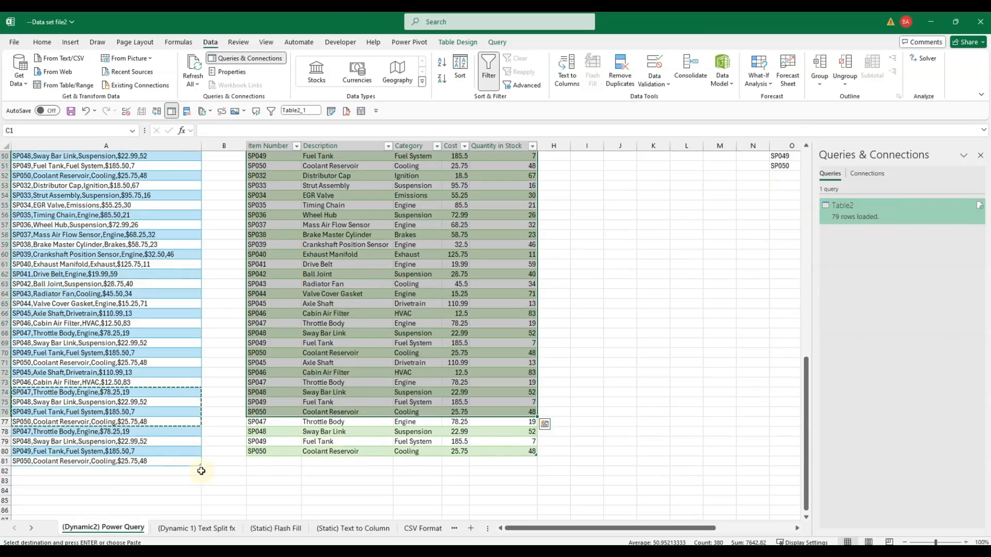
Step: Append a copy of source rows A79:A81 starting at A82 and refresh the Table2 query to update the output table
drag(74, 442, 84, 459)
key(ctrl+c)
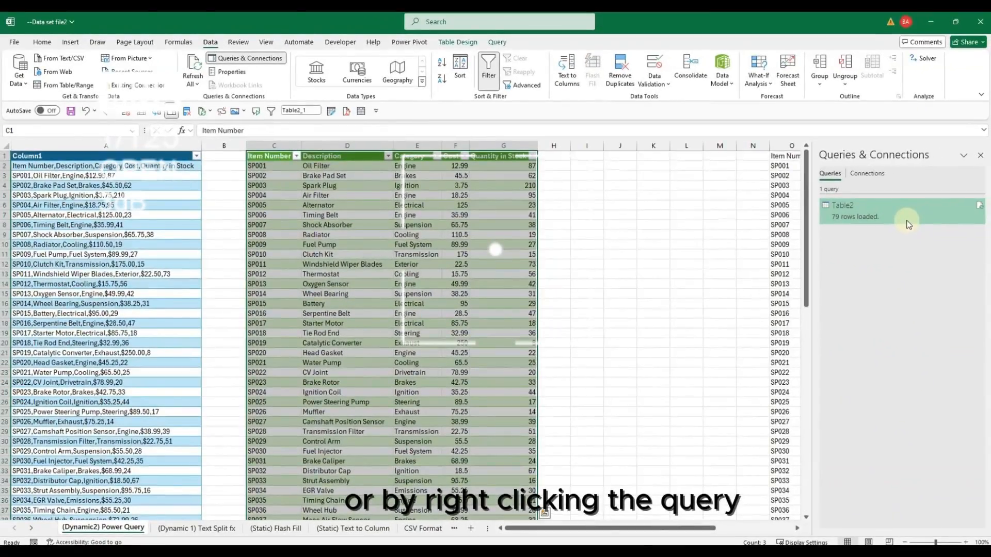
right_click(908, 225)
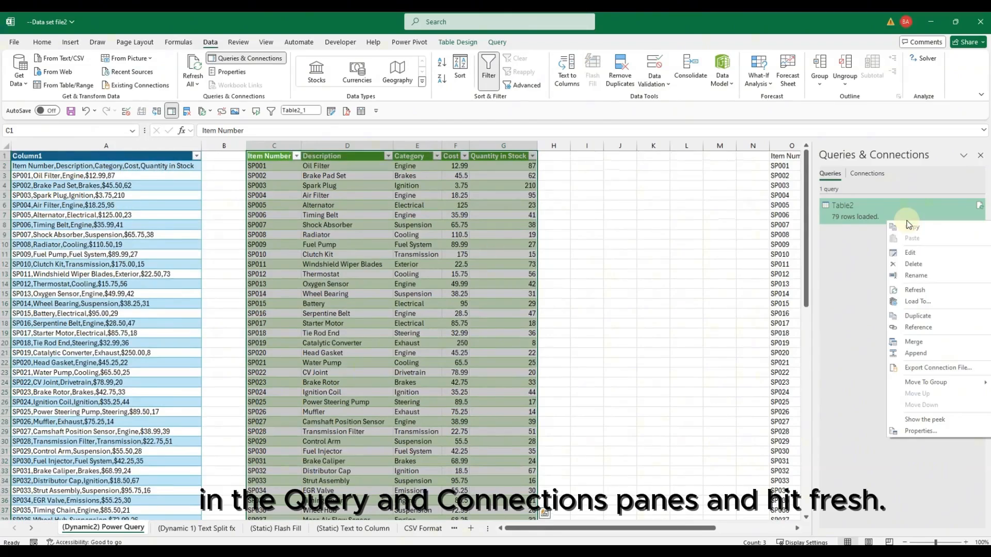
click(924, 284)
scroll(435, 340, down, 14)
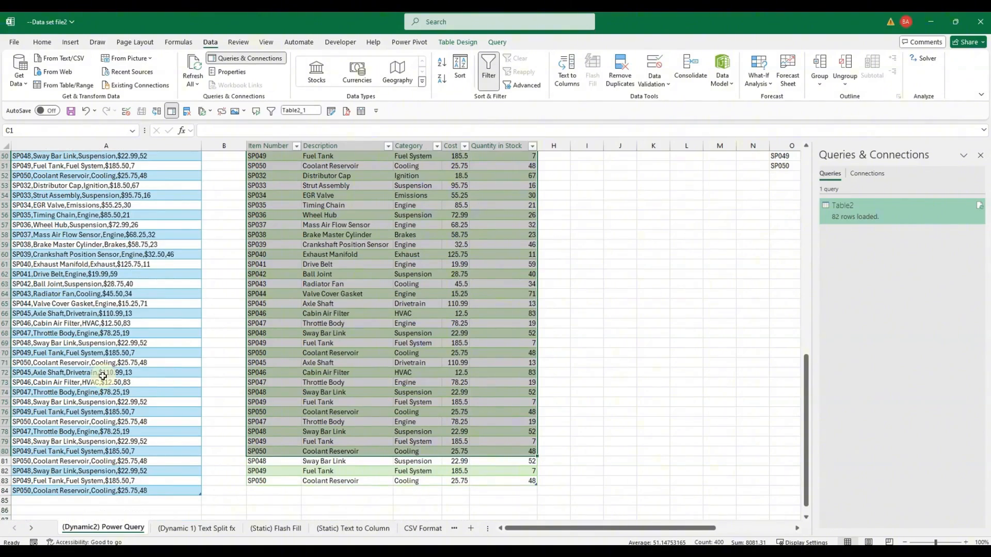
scroll(95, 330, down, 2)
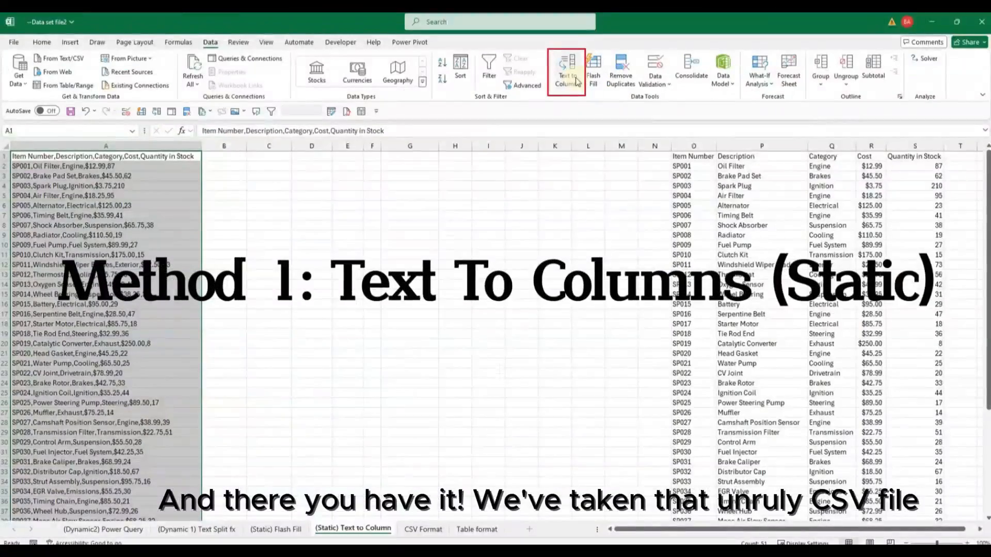